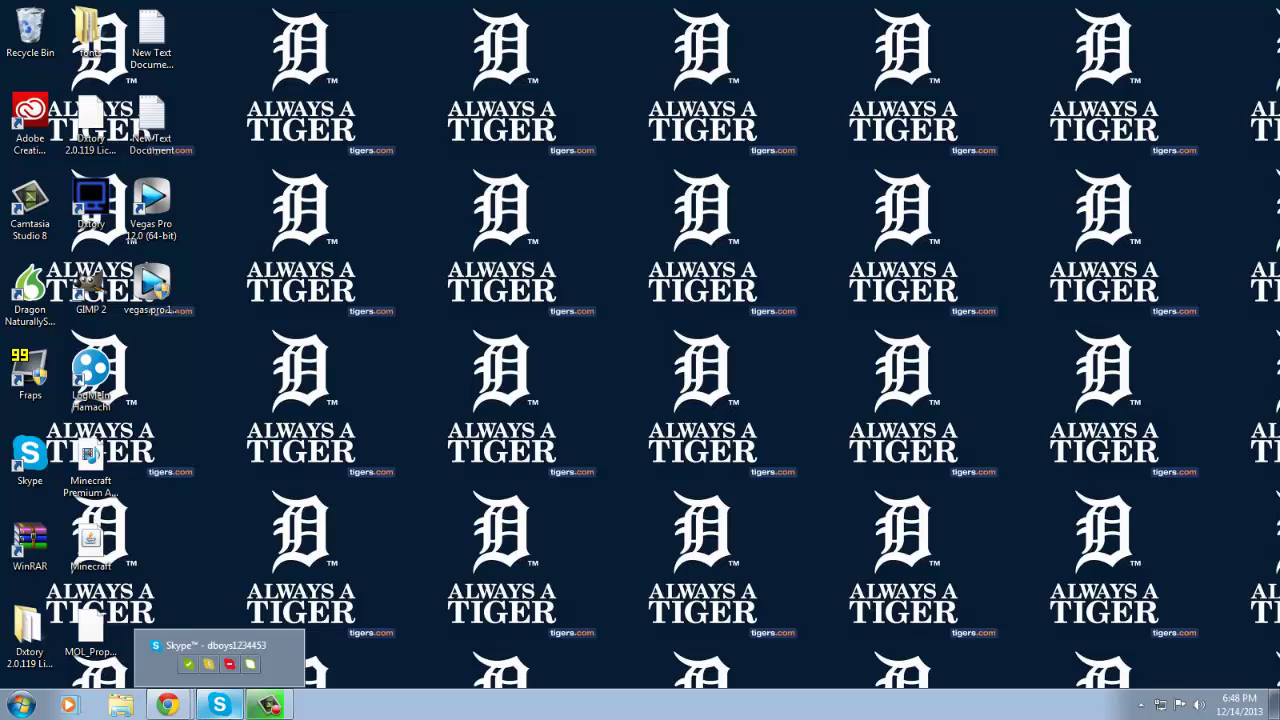
- Bring the dafont Sci-fi window forward, browse its fonts, and open the Fancy > Cartoon category
mouse_move(172, 710)
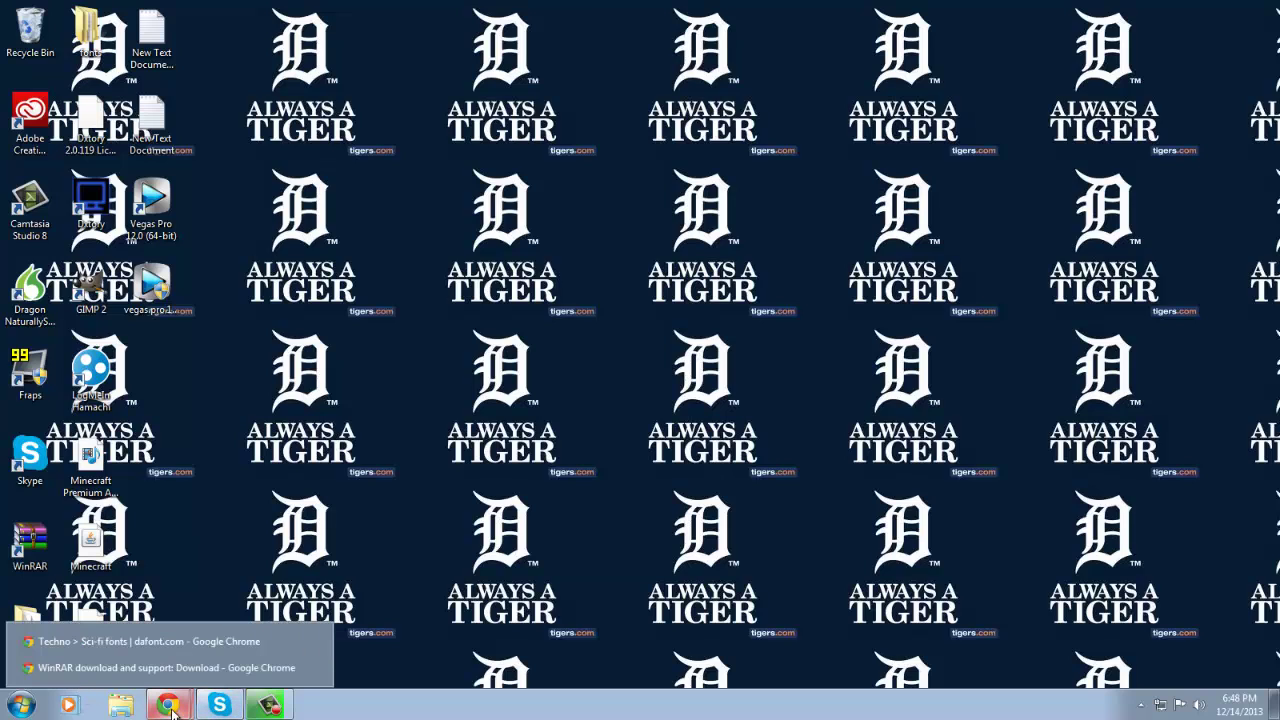
left_click(167, 648)
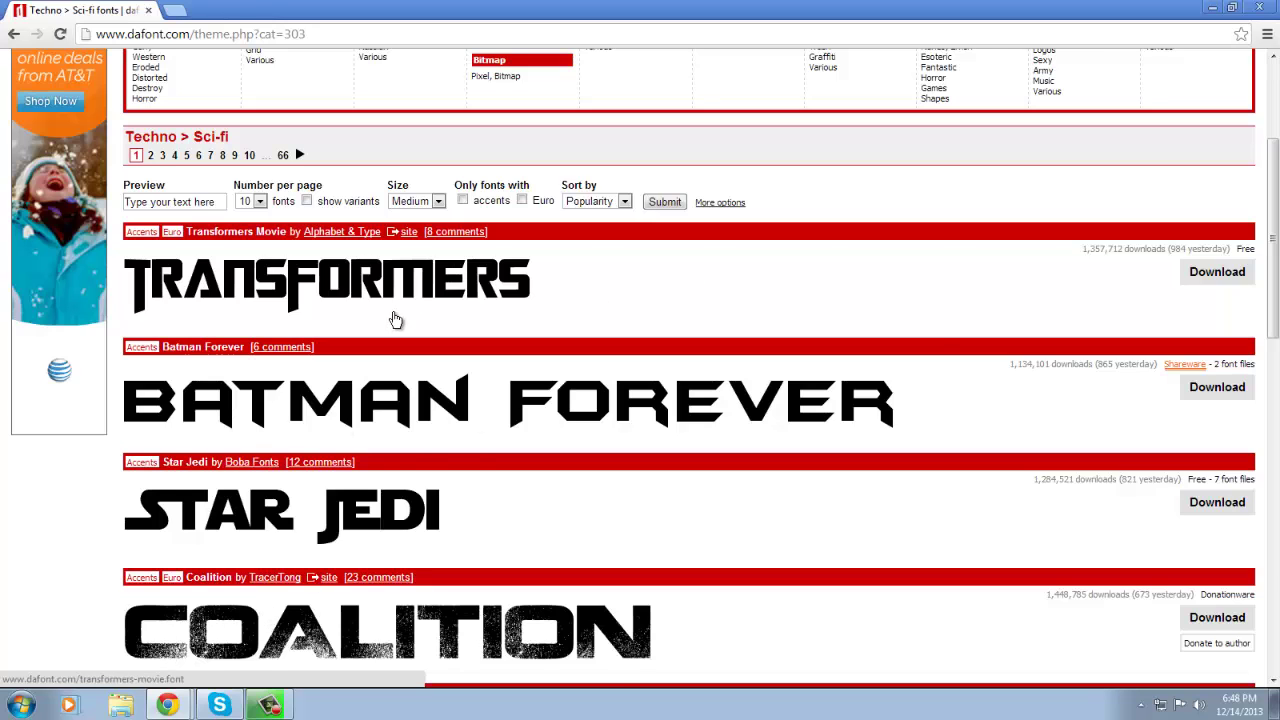
scroll(360, 280, "up", 2)
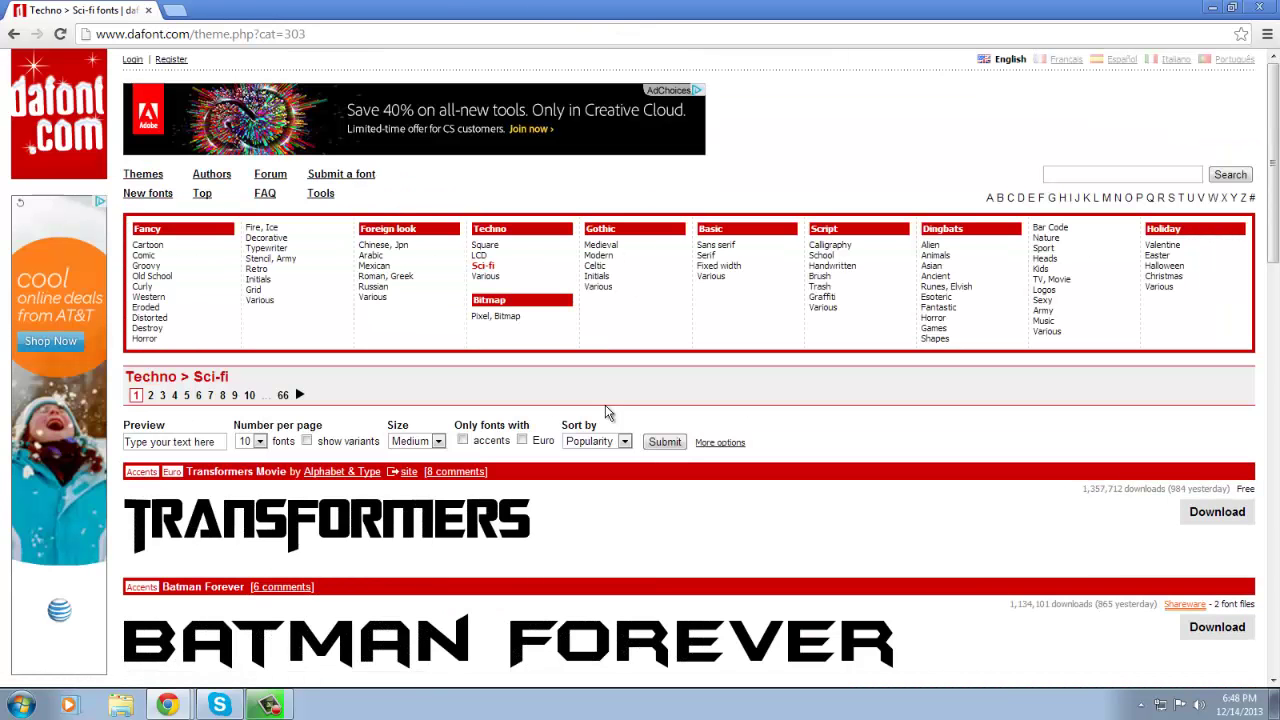
scroll(1116, 656, "down", 2)
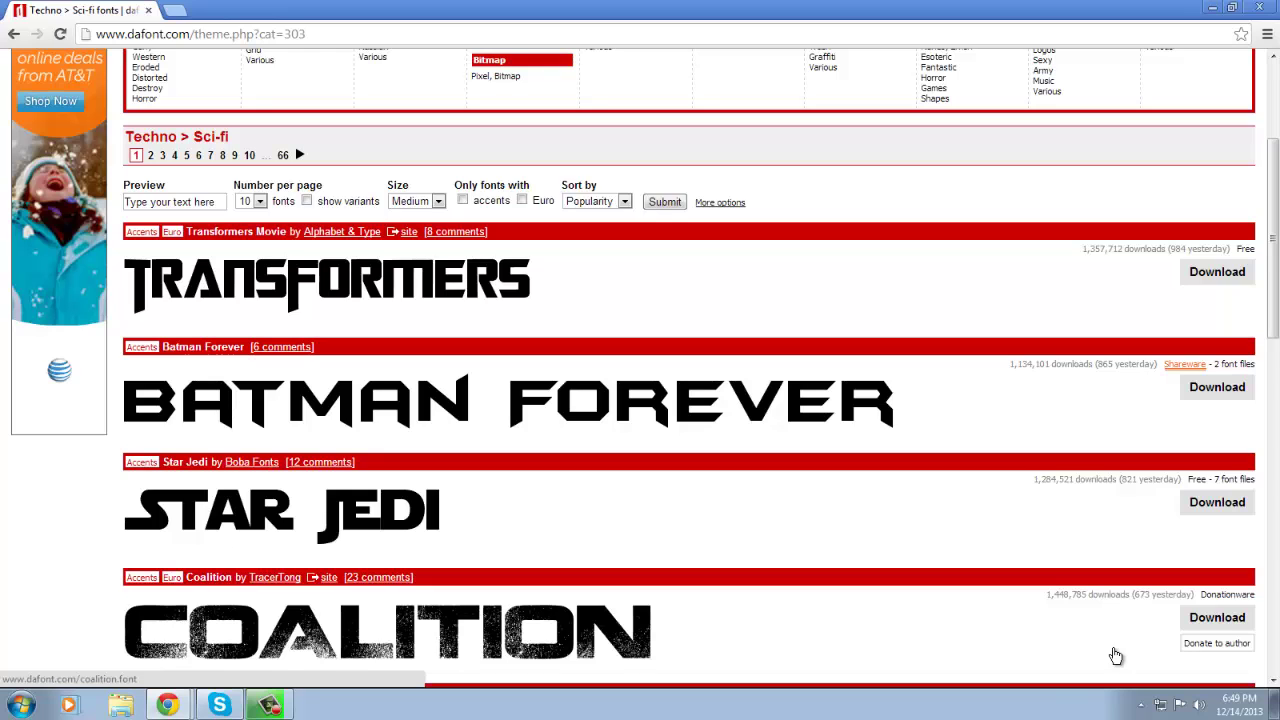
scroll(1116, 656, "down", 2)
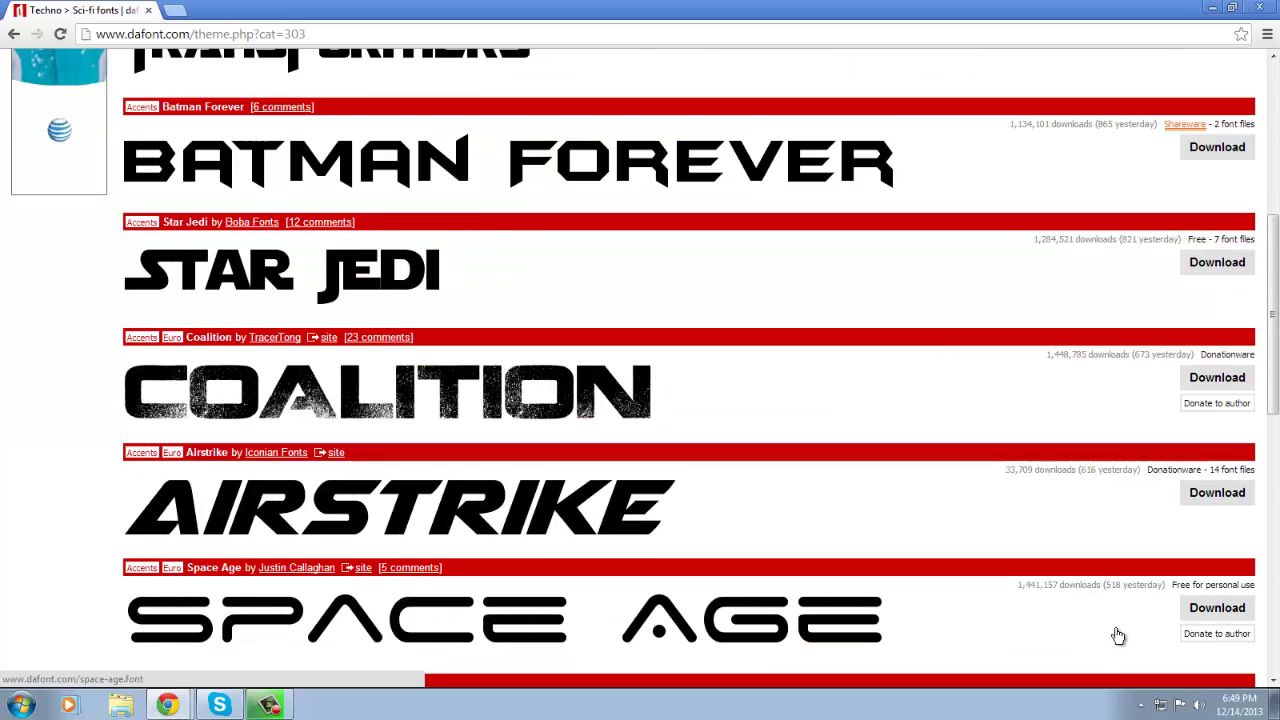
scroll(1118, 636, "down", 2)
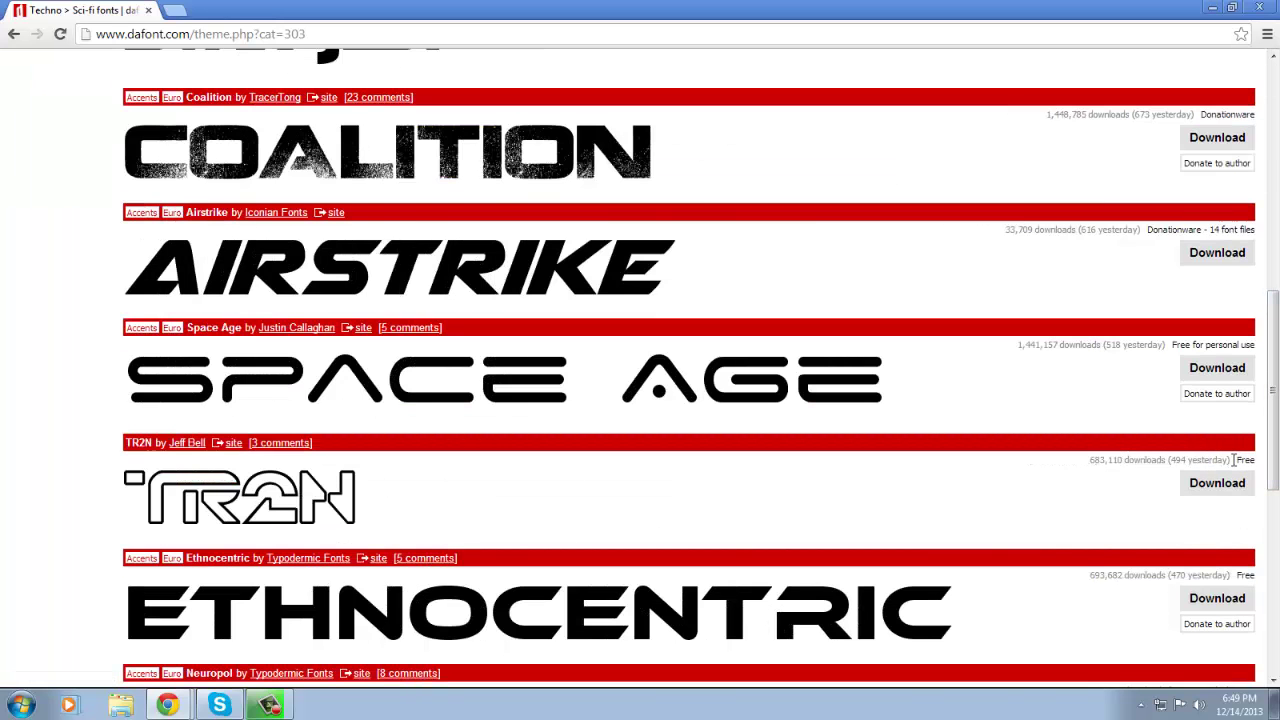
scroll(1238, 459, "down", 4)
scroll(1004, 430, "up", 7)
scroll(1008, 424, "up", 2)
left_click(168, 248)
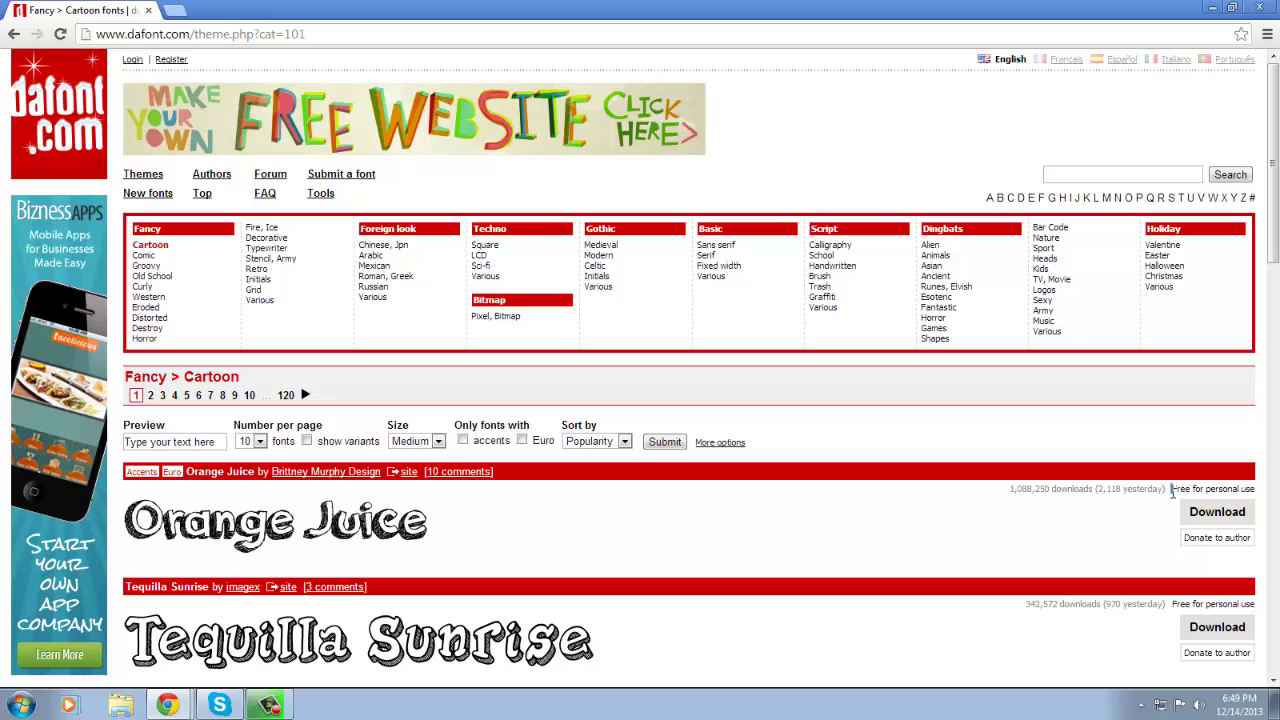
- Open the Fancy > Old School category and download the Freshman font
scroll(1176, 490, "down", 2)
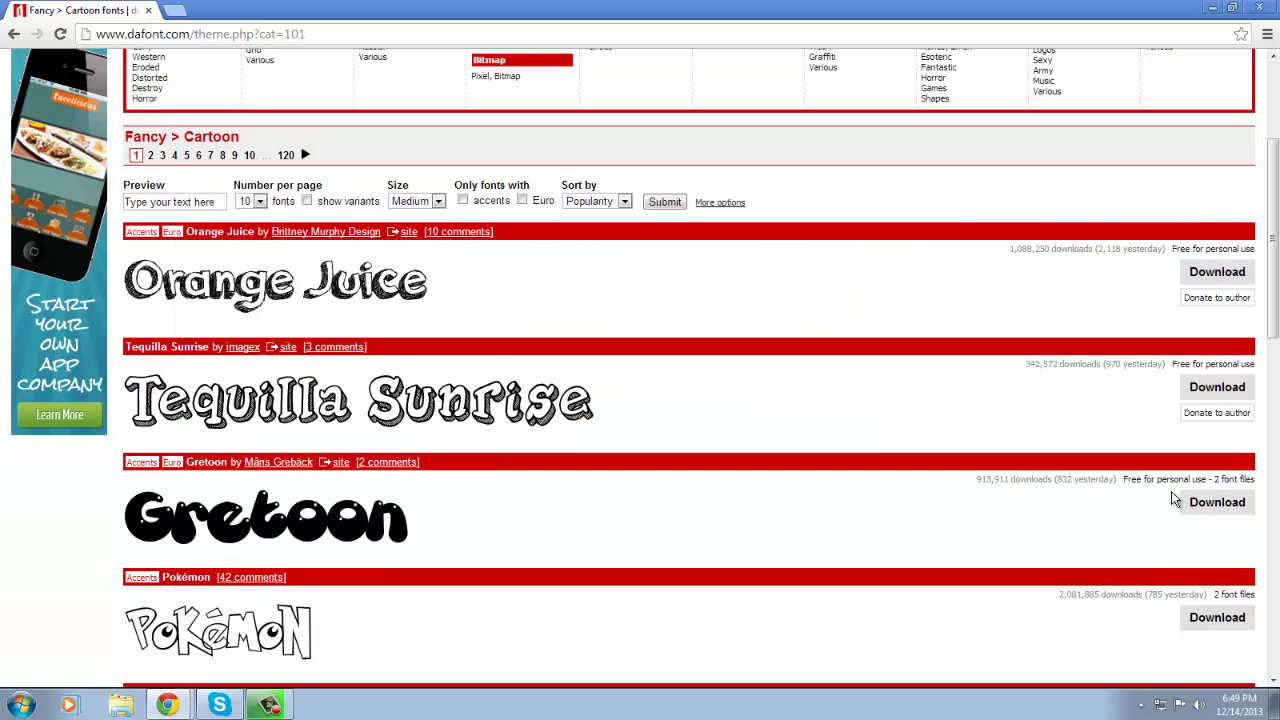
scroll(1176, 500, "up", 2)
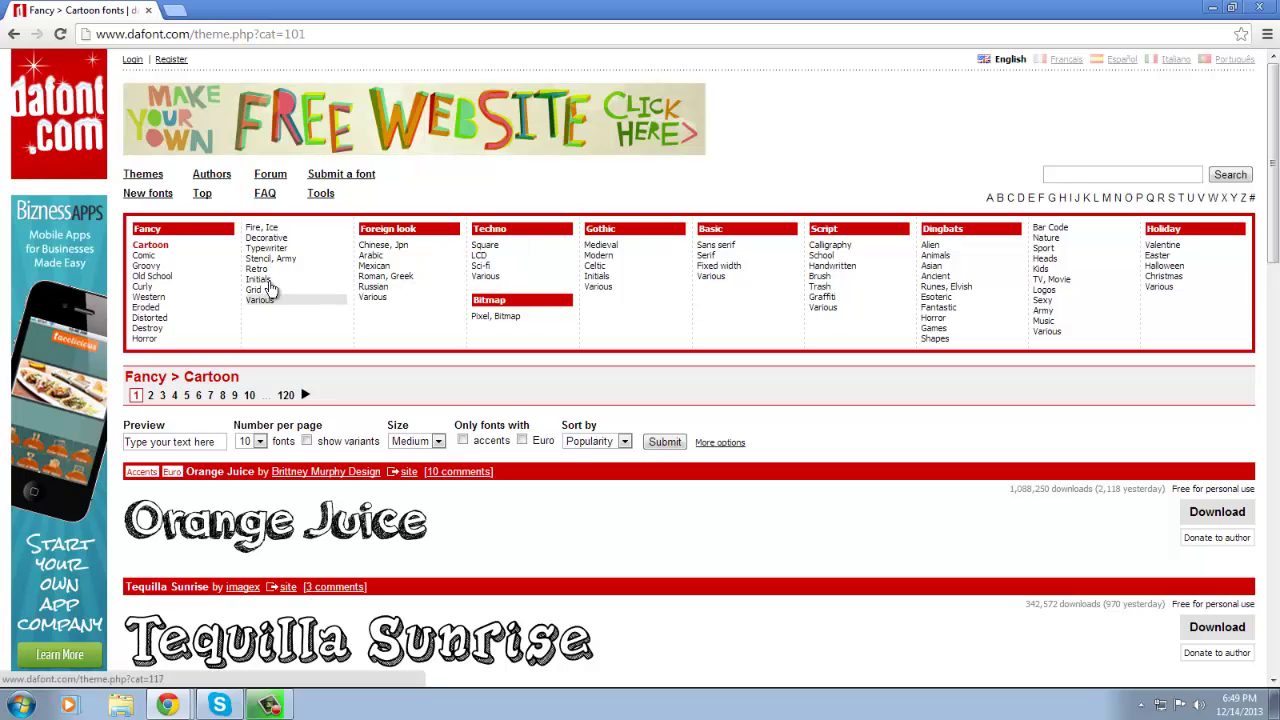
left_click(171, 280)
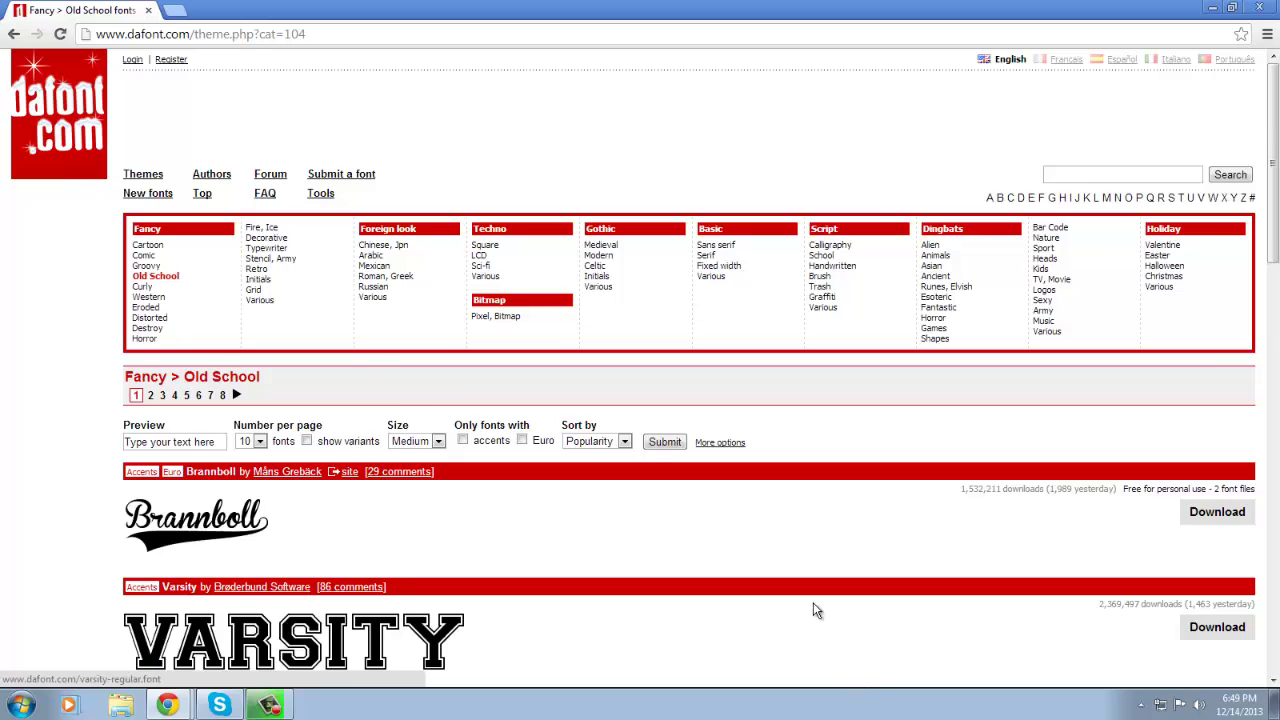
scroll(815, 605, "down", 2)
scroll(818, 609, "down", 7)
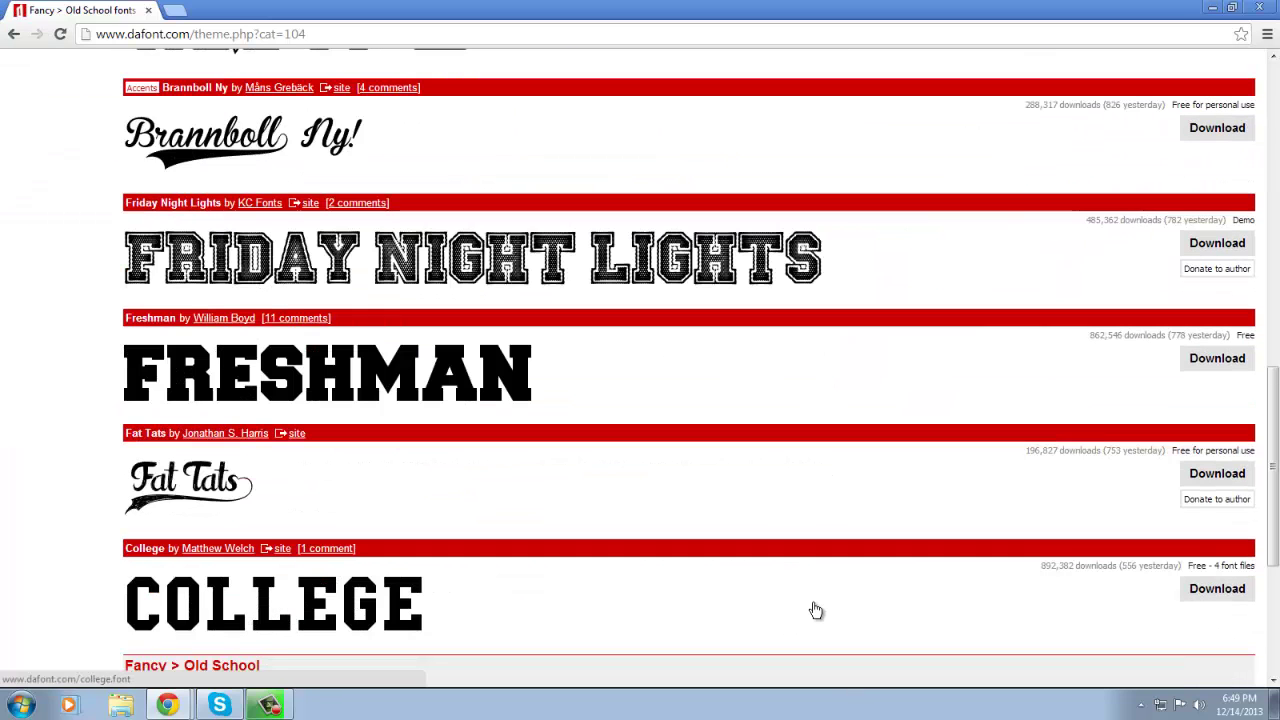
left_click(1215, 360)
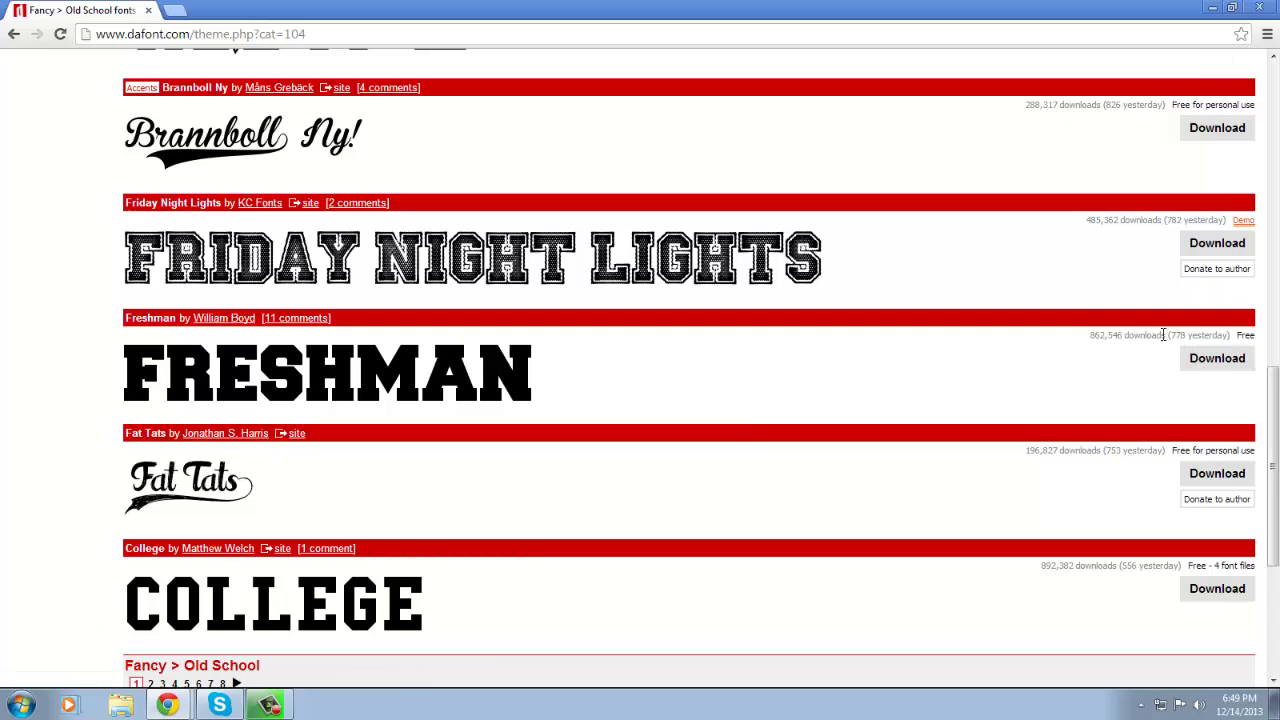
- Download the Freshman font as freshman.zip
left_click(1203, 366)
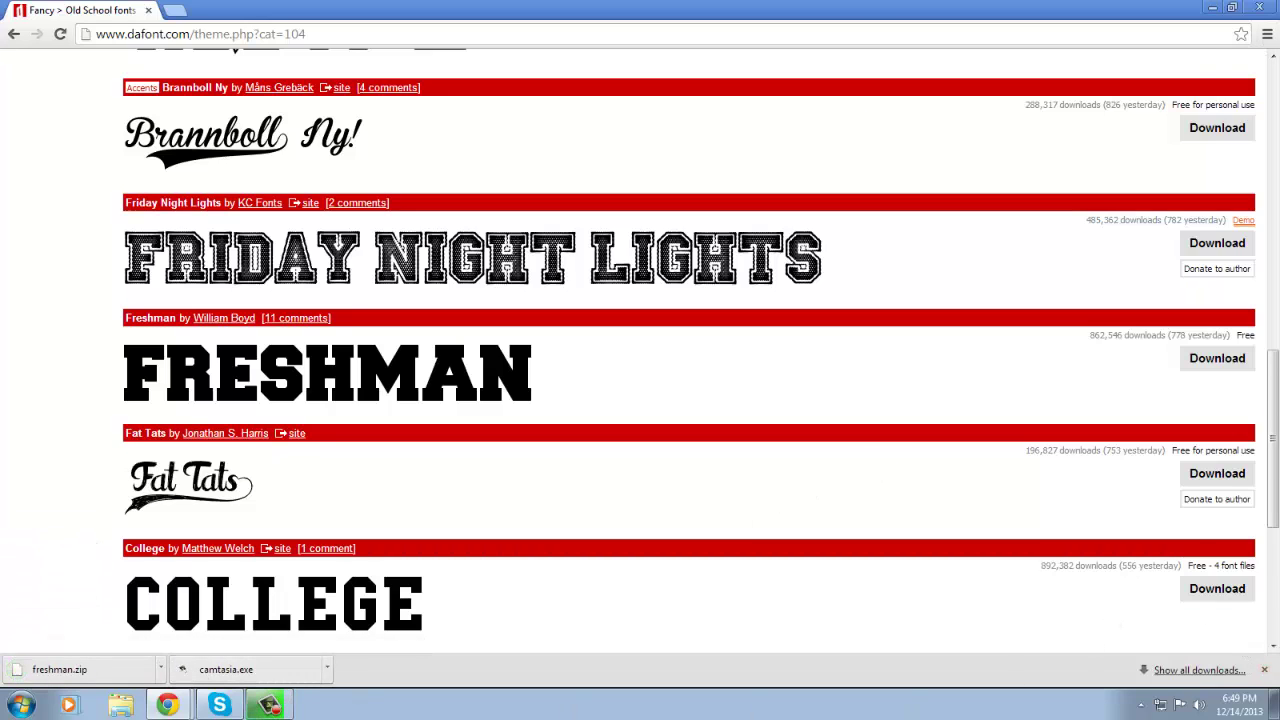
right_click(68, 676)
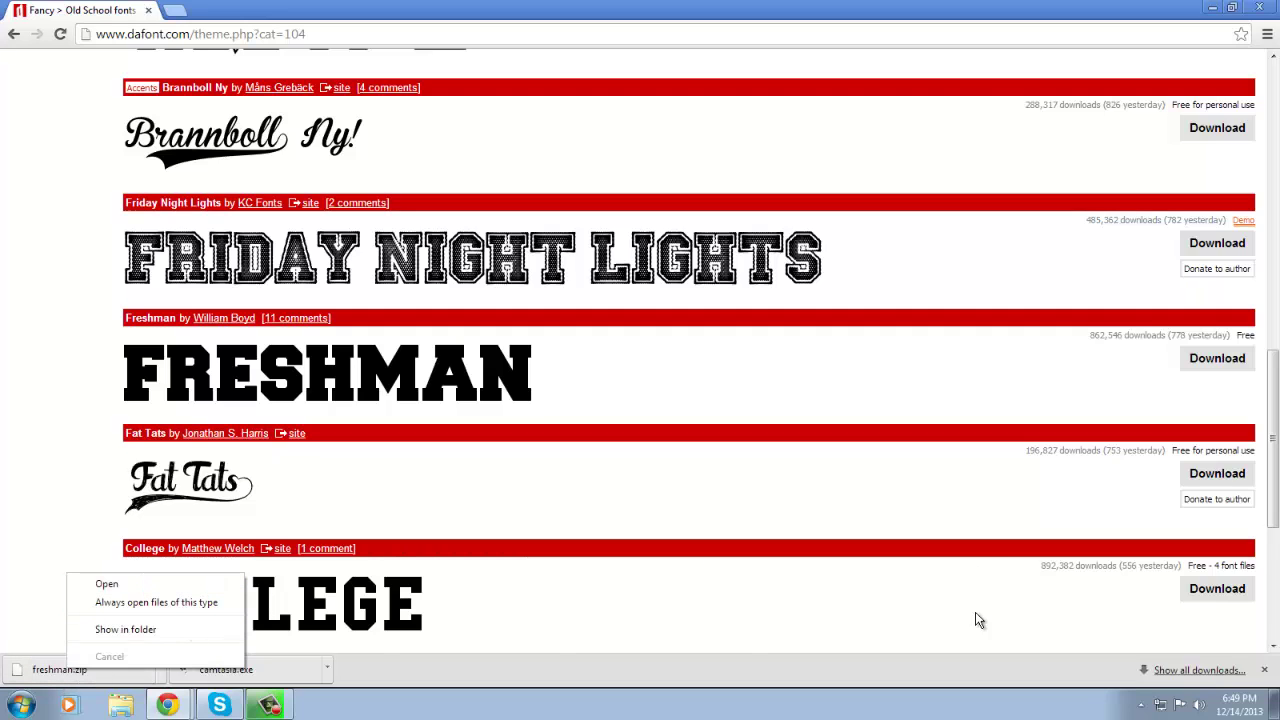
left_click(1225, 680)
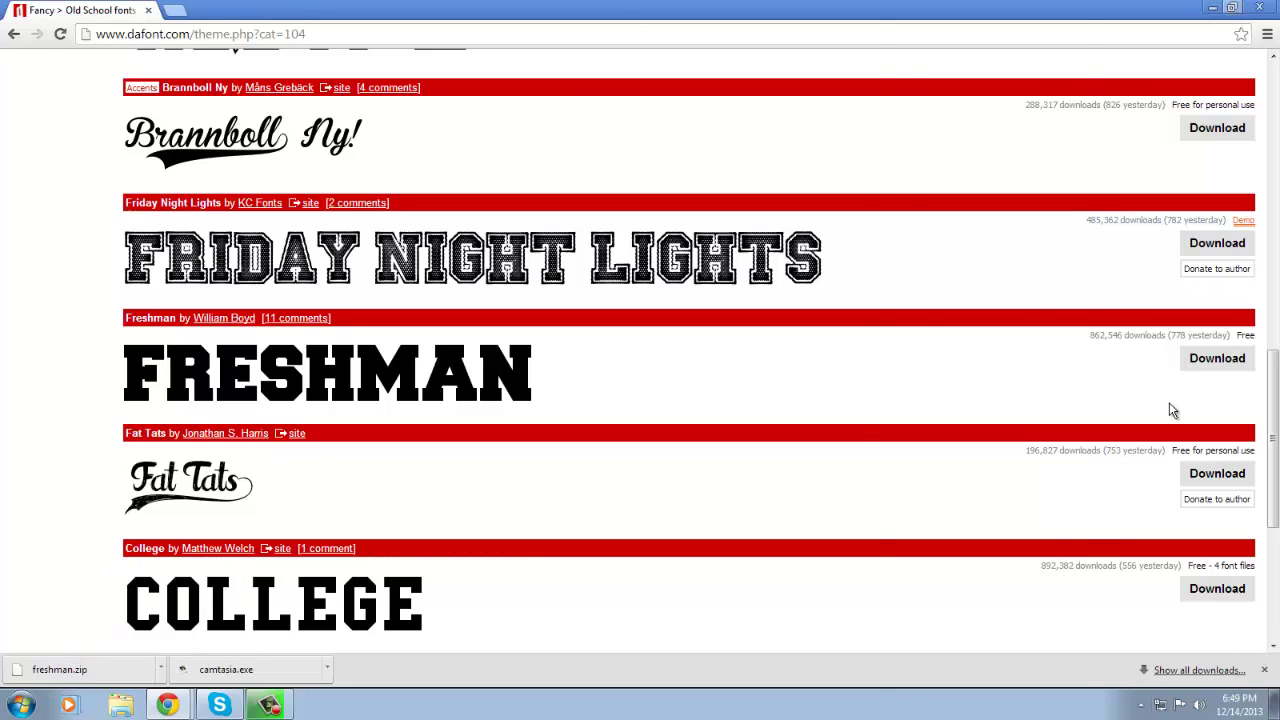
- Drag freshman.zip from Chrome's Downloads list onto the desktop and minimize both Chrome windows
left_click(1232, 7)
left_click(813, 50)
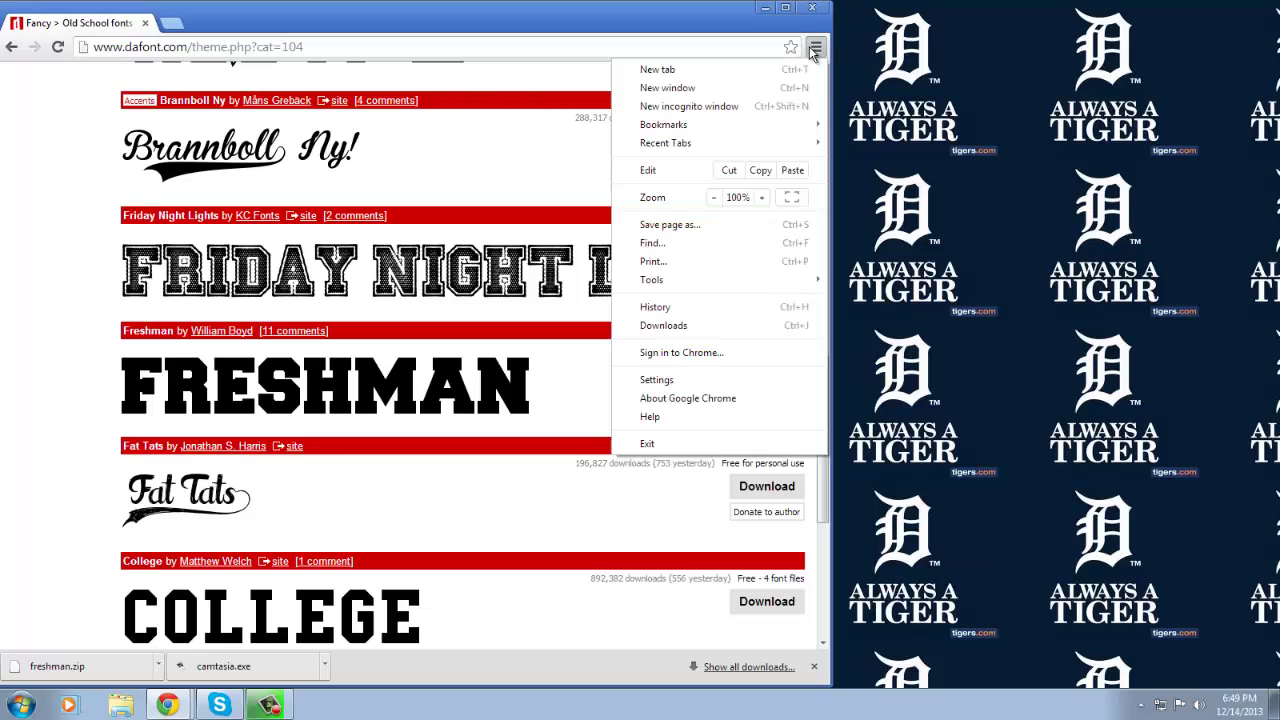
left_click(664, 327)
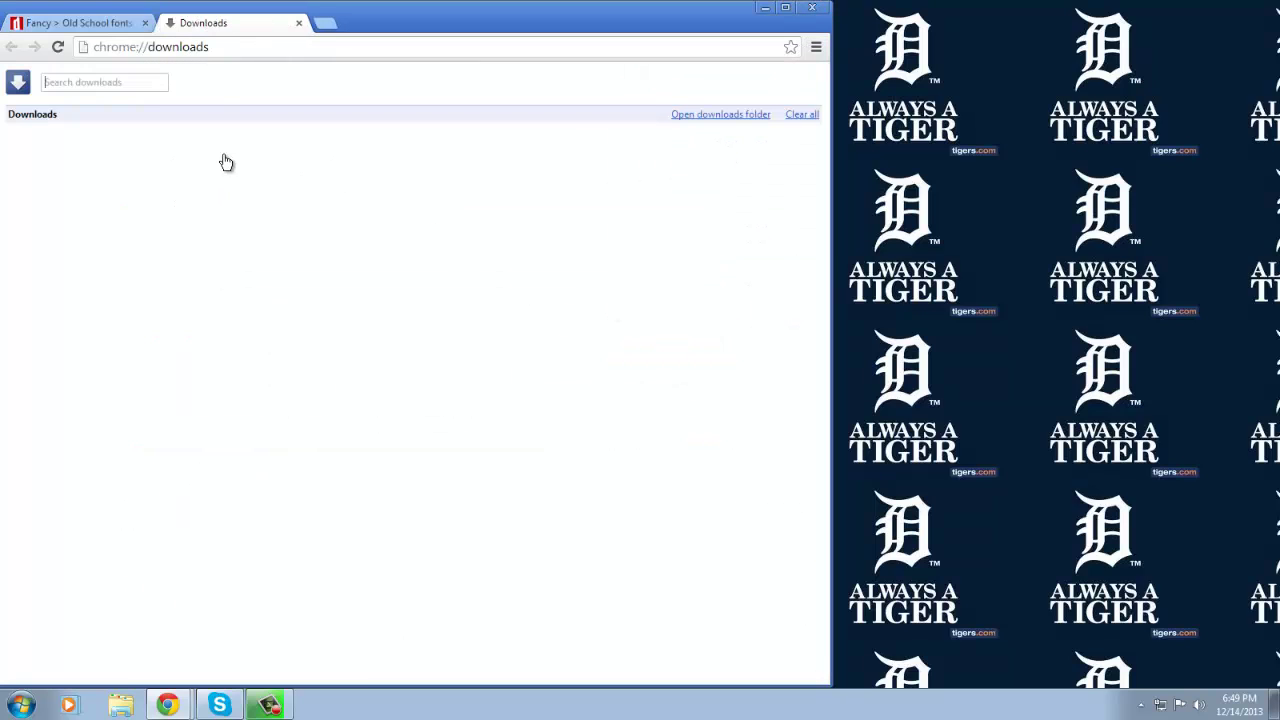
left_click_drag(194, 134, 1003, 122)
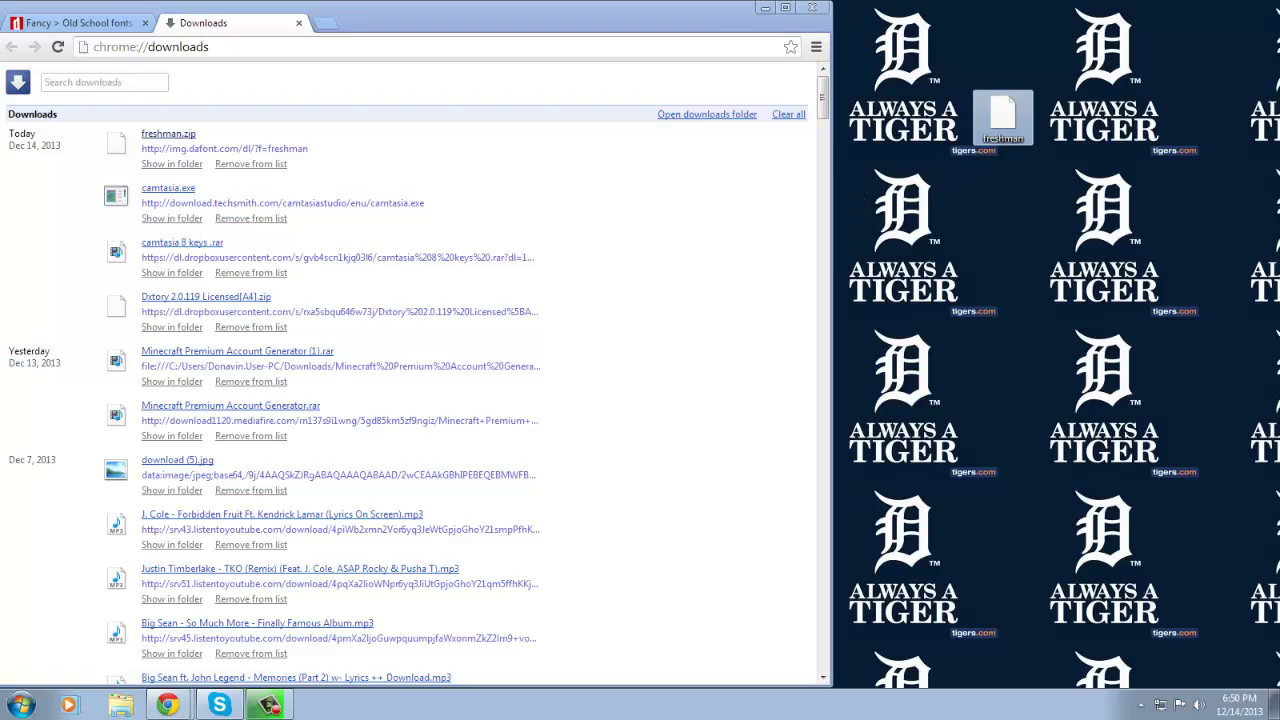
left_click(766, 8)
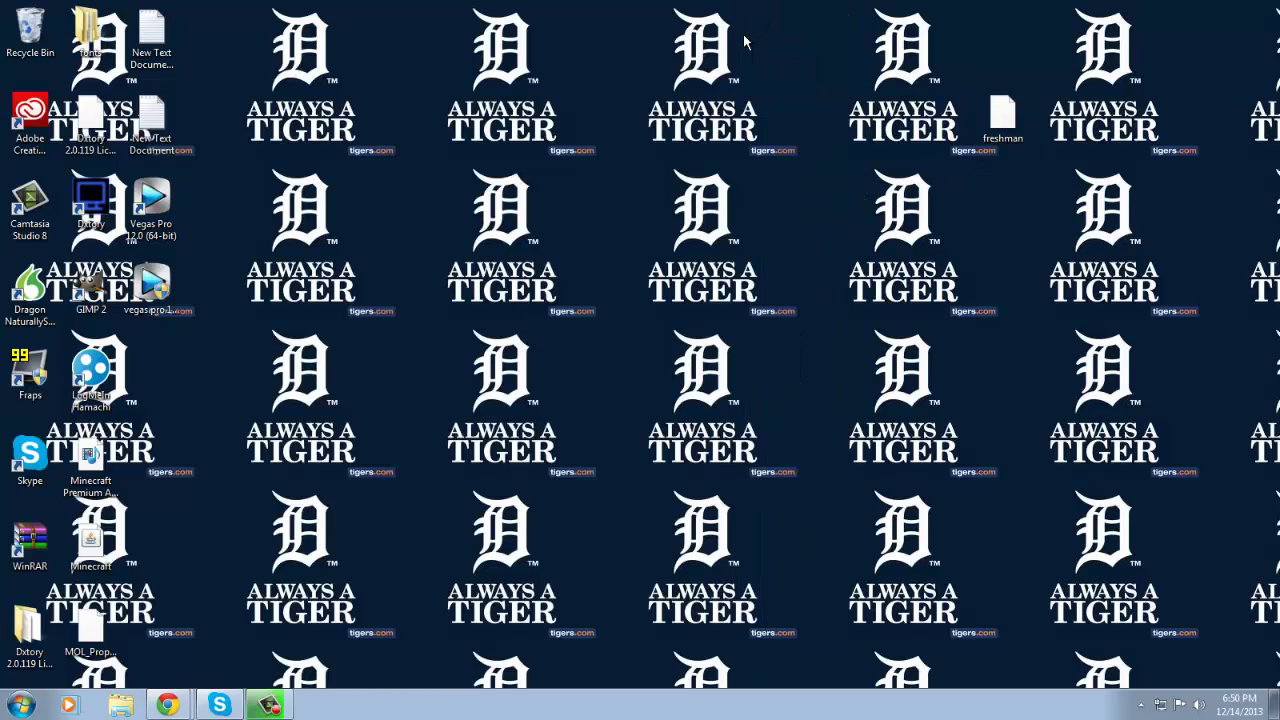
left_click(168, 704)
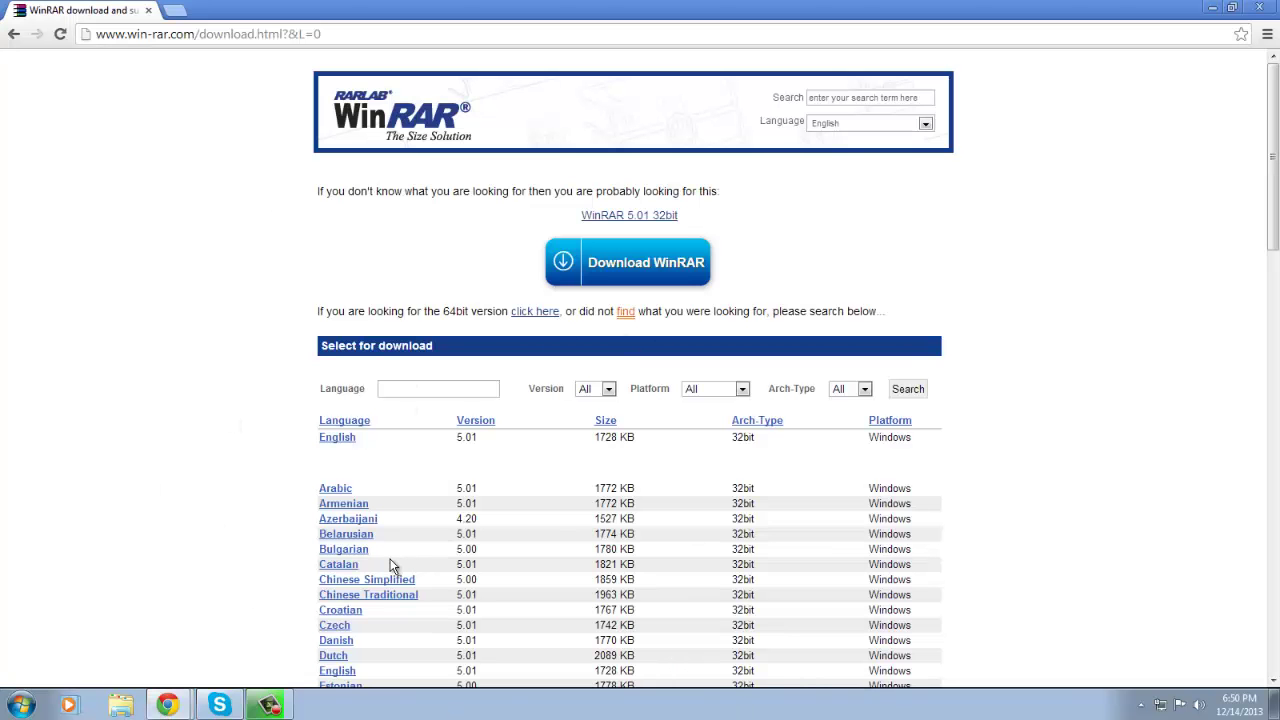
left_click(1213, 9)
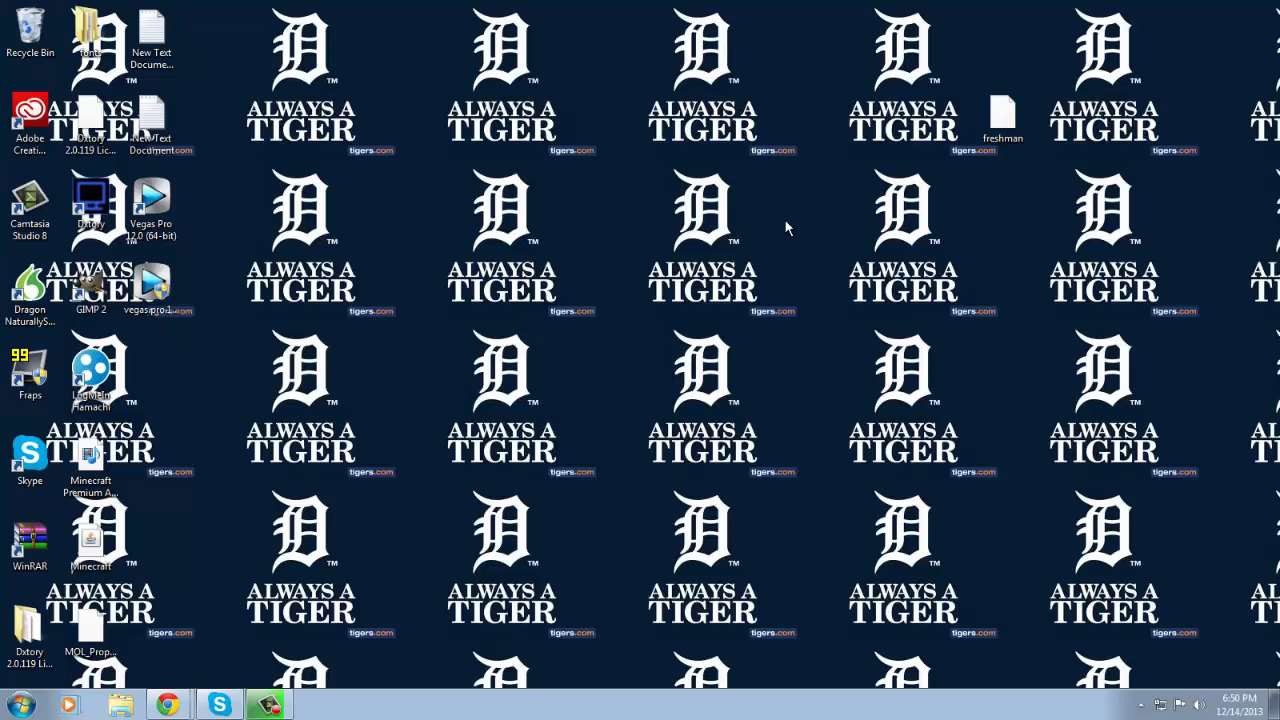
- Open freshman.zip with the WinRAR archiver and dismiss the license reminder
right_click(1002, 124)
left_click(937, 183)
right_click(1020, 117)
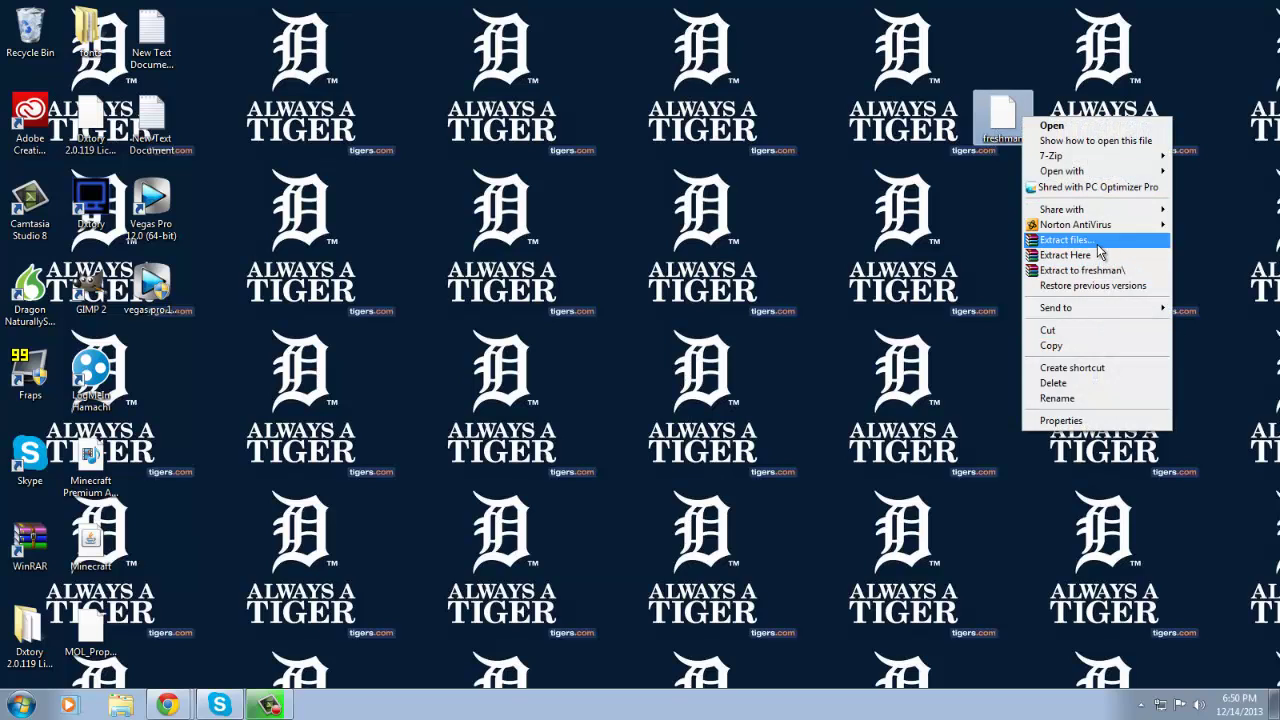
mouse_move(1083, 177)
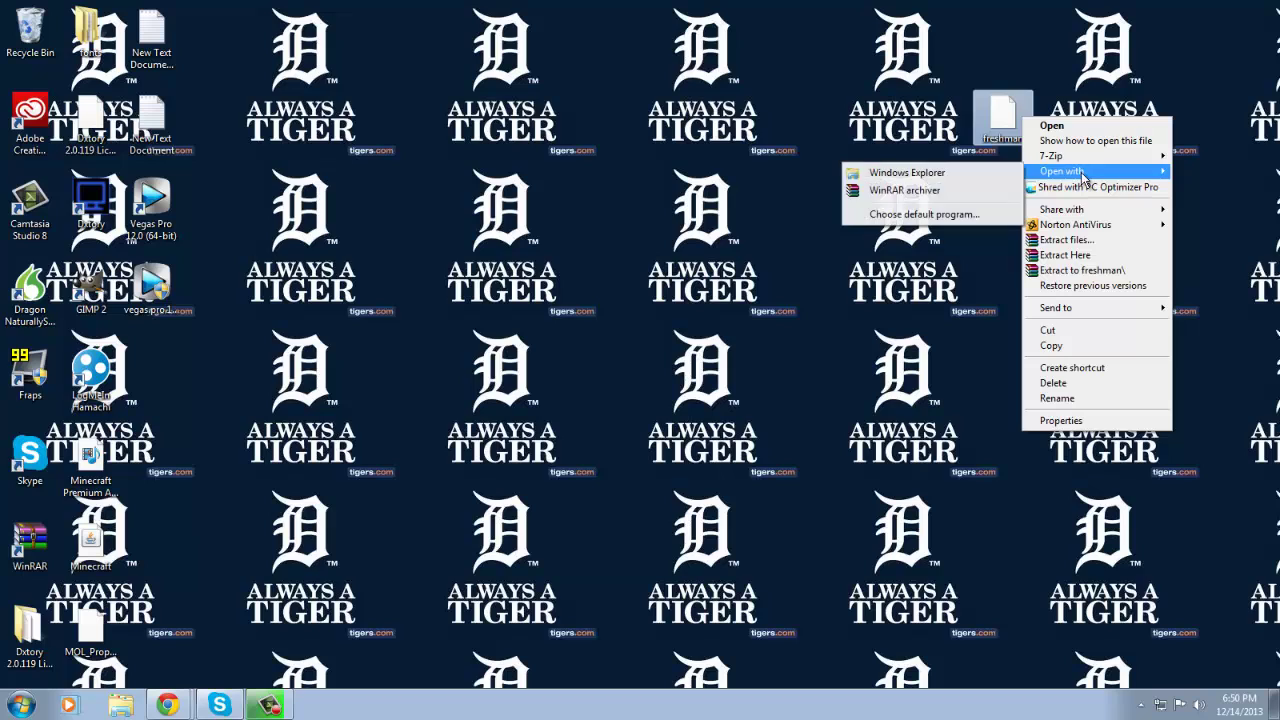
left_click(945, 190)
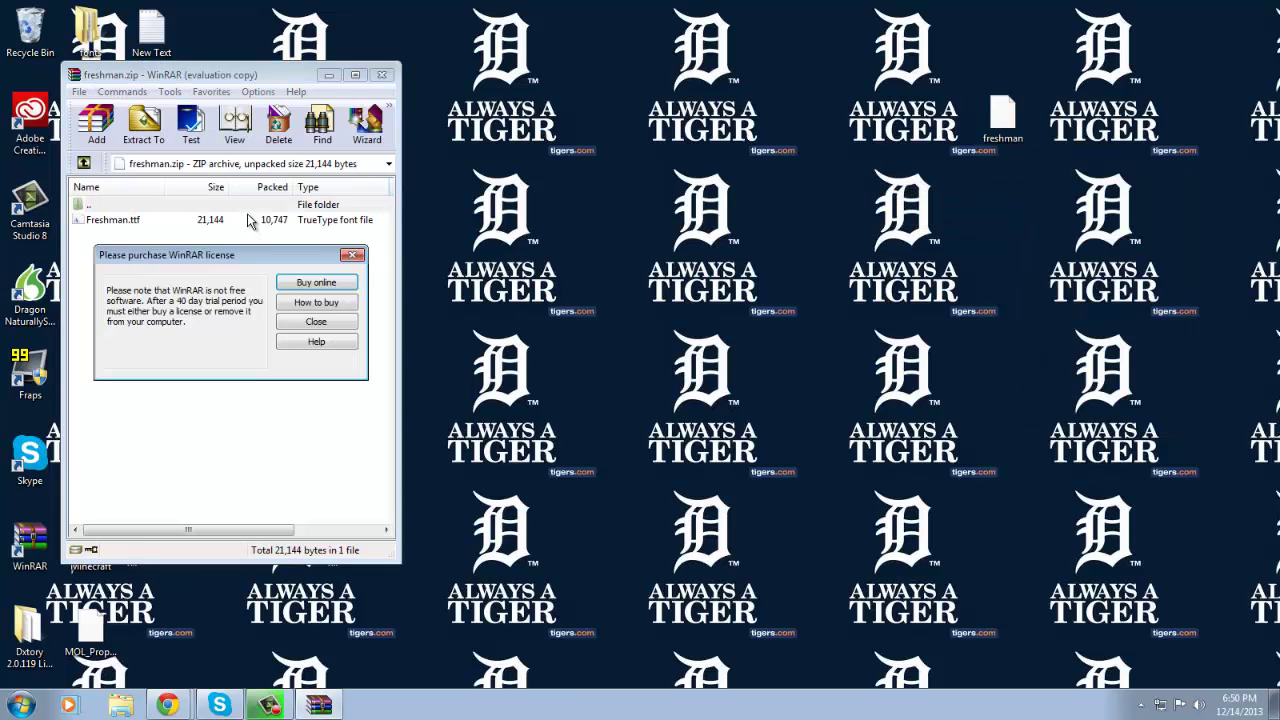
left_click(350, 249)
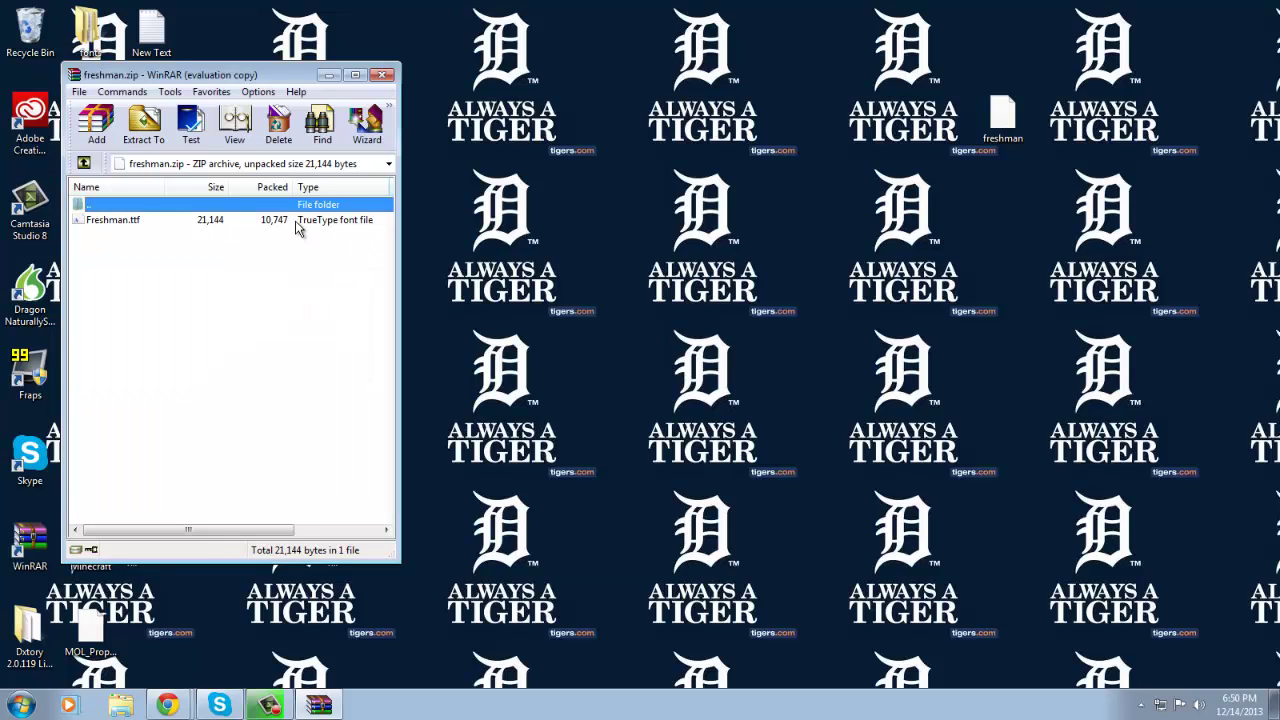
- Install Freshman.ttf from its font preview, then close the preview and archive windows
left_click(296, 220)
double_click(296, 222)
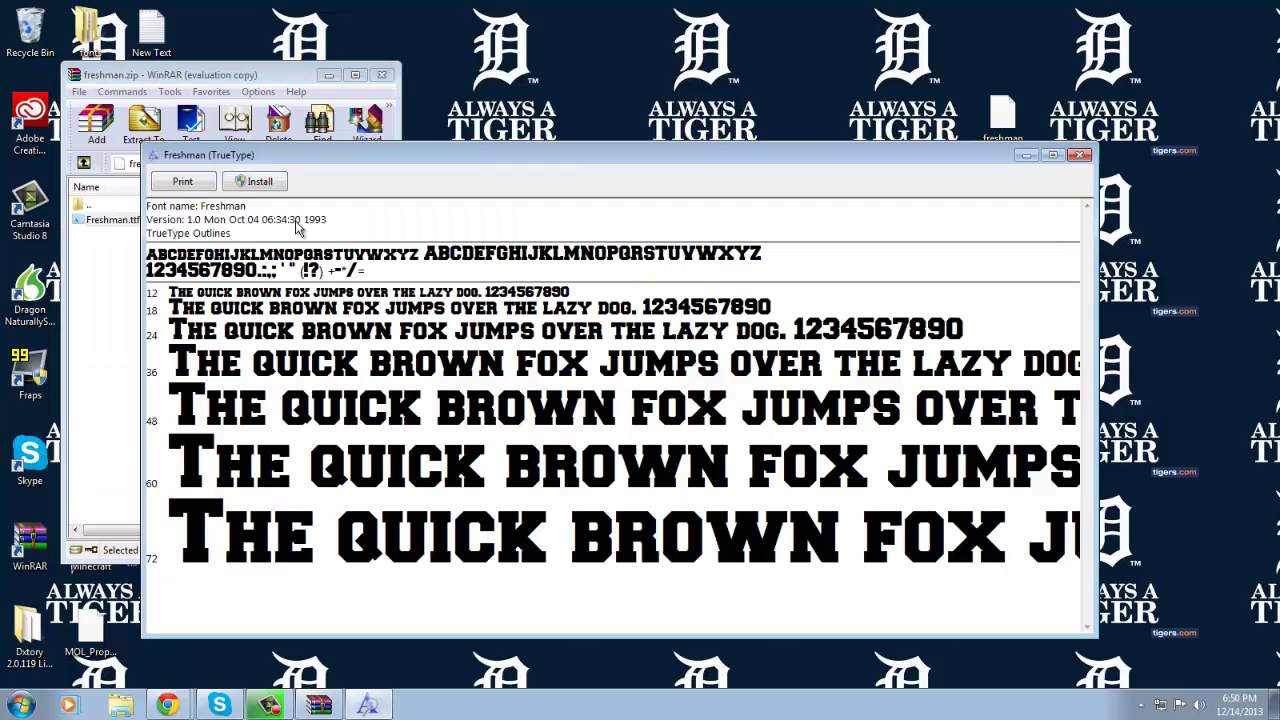
left_click(258, 182)
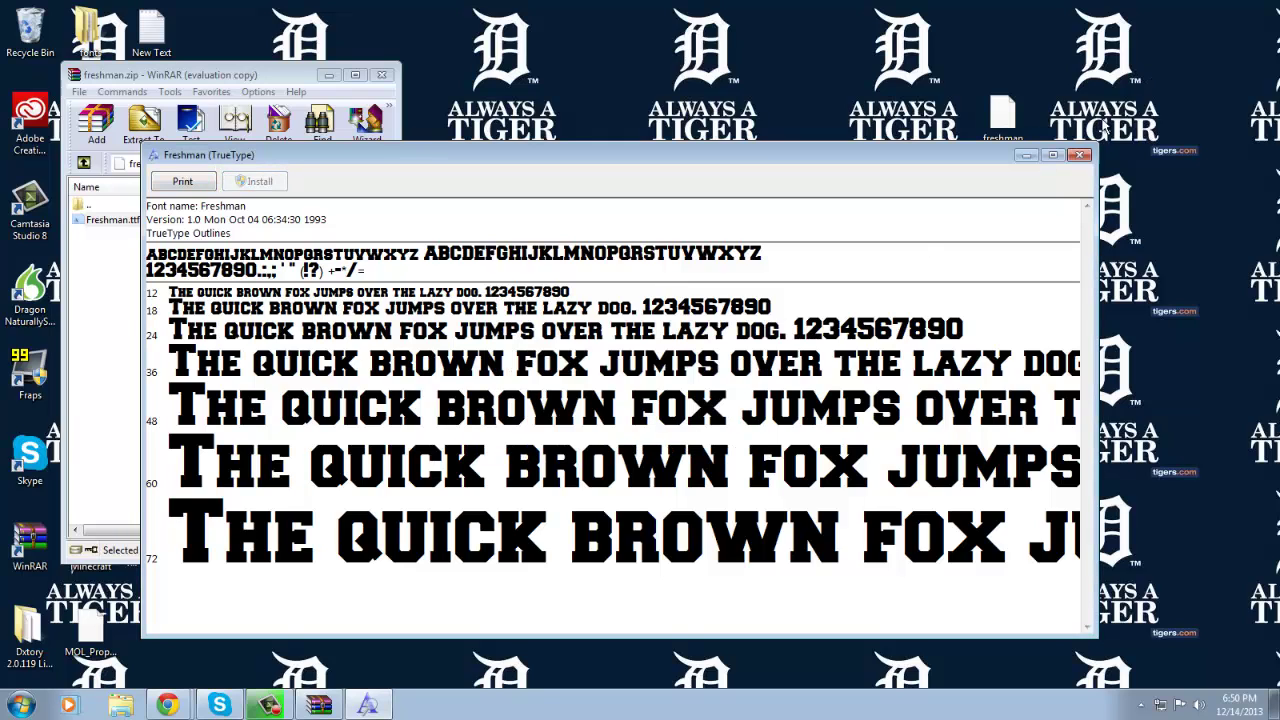
left_click(1082, 155)
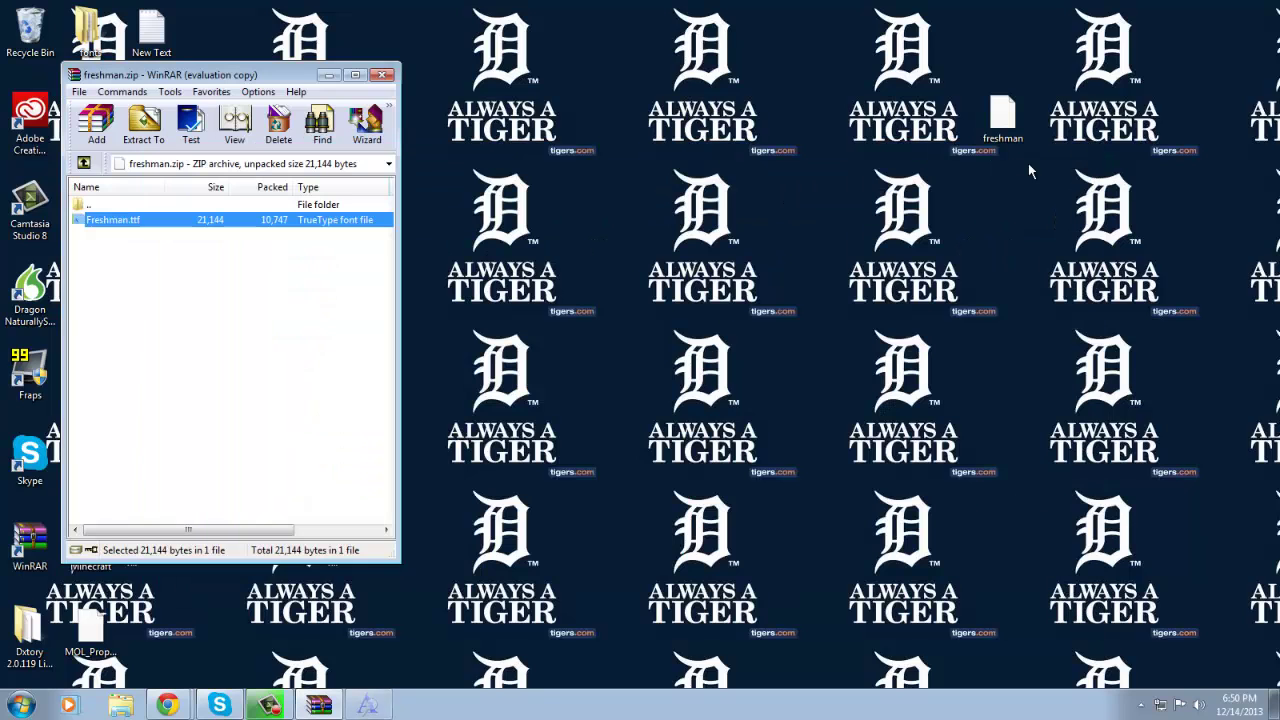
left_click(383, 75)
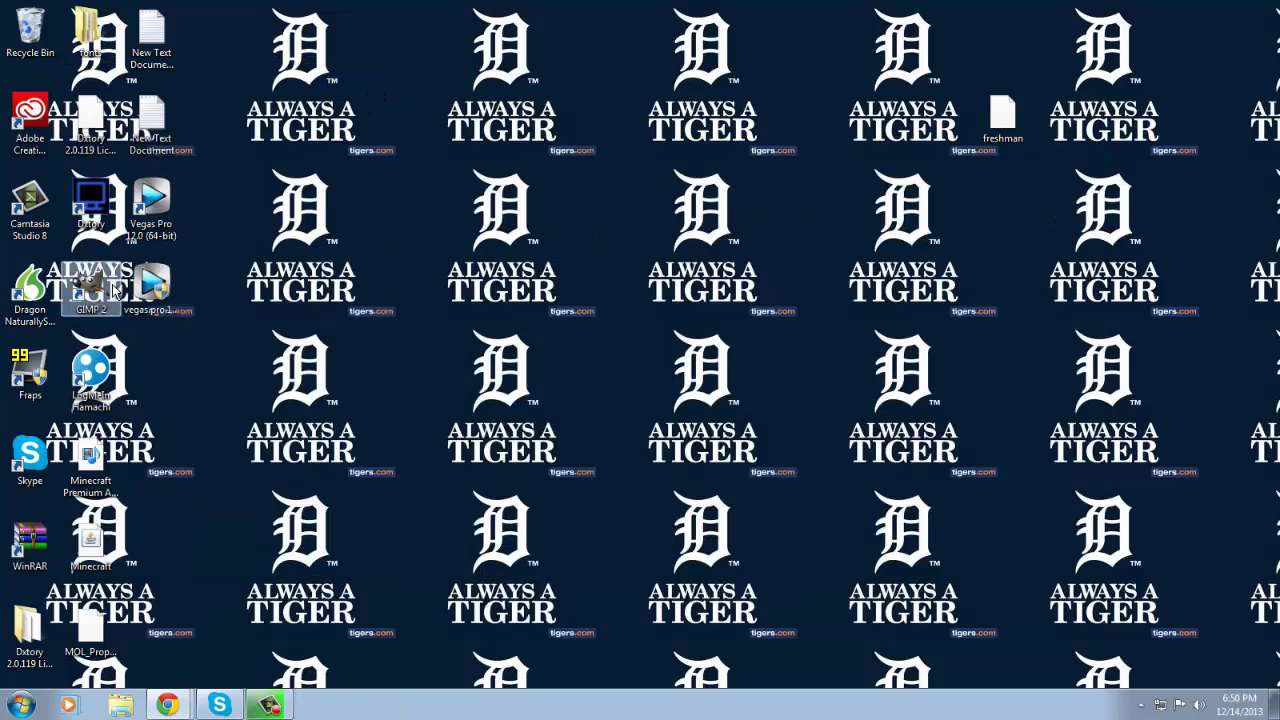
- Launch Vegas Pro, insert a video track, and add a 'Sample Text' text media event to it
double_click(168, 222)
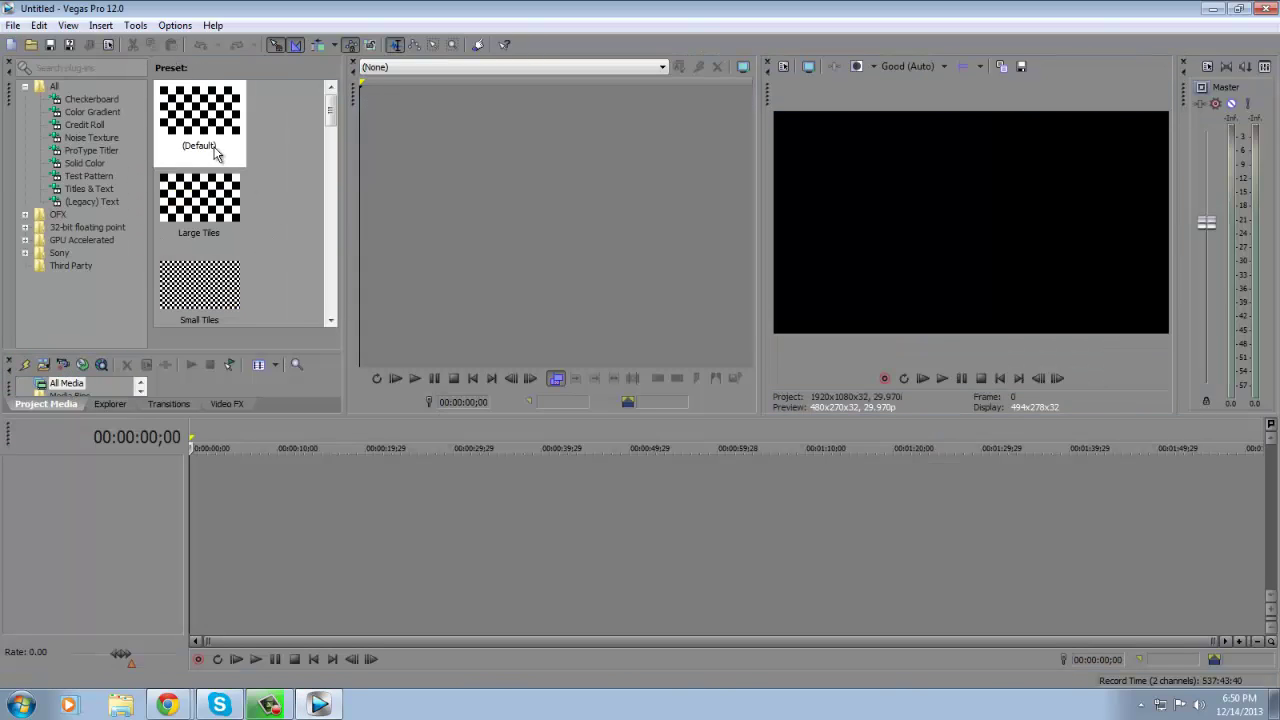
right_click(337, 492)
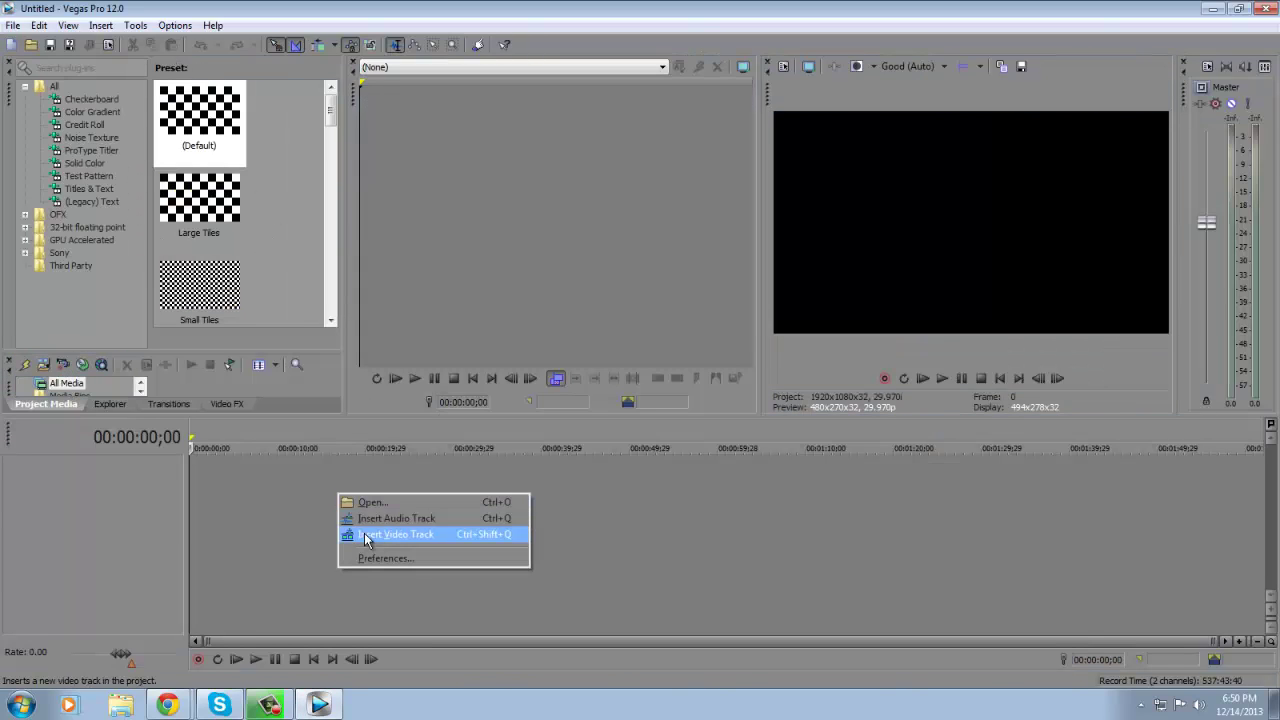
left_click(364, 533)
right_click(312, 495)
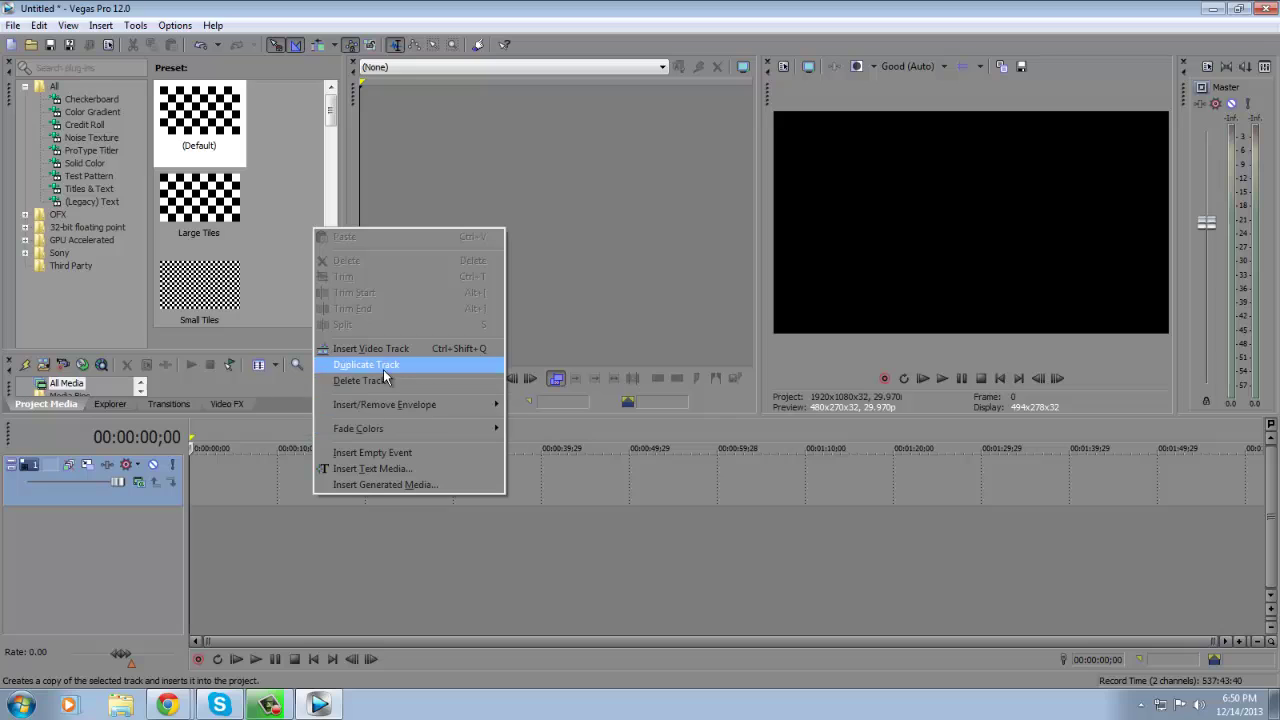
left_click(400, 468)
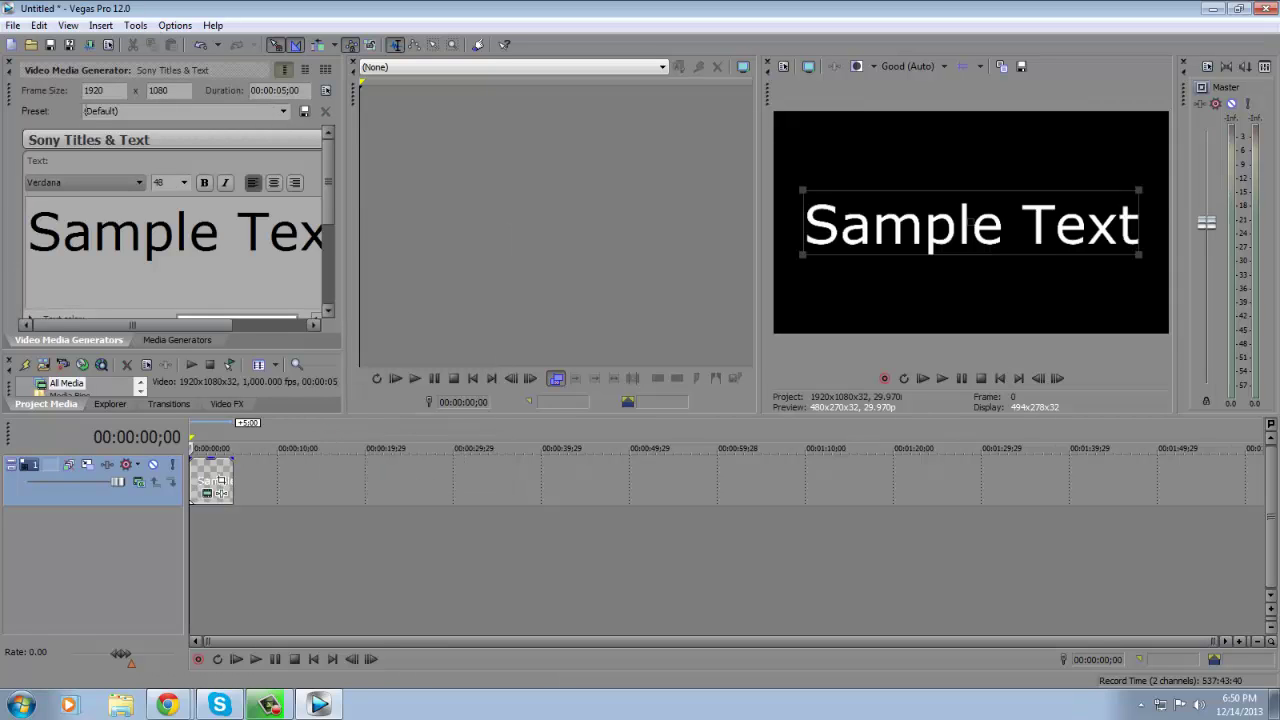
- Select all of 'Sample Text' in Sony Titles & Text and set its font to Freshman
left_click(106, 187)
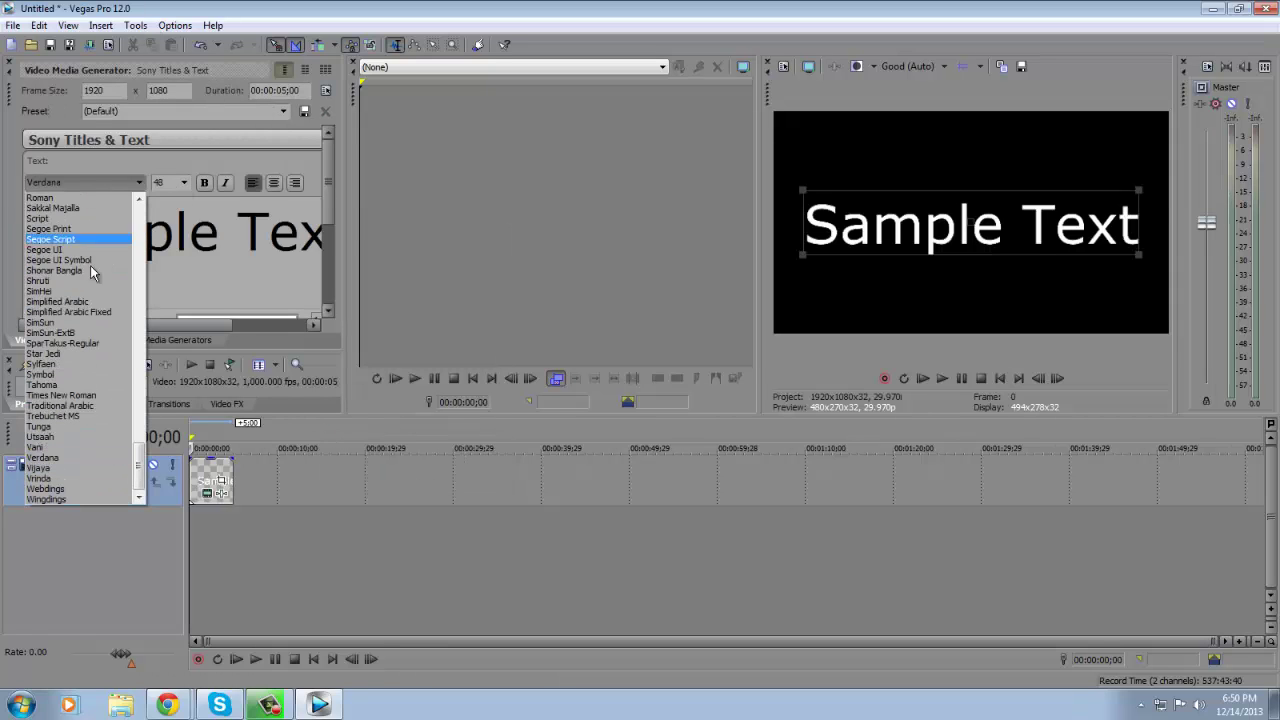
left_click_drag(139, 458, 143, 325)
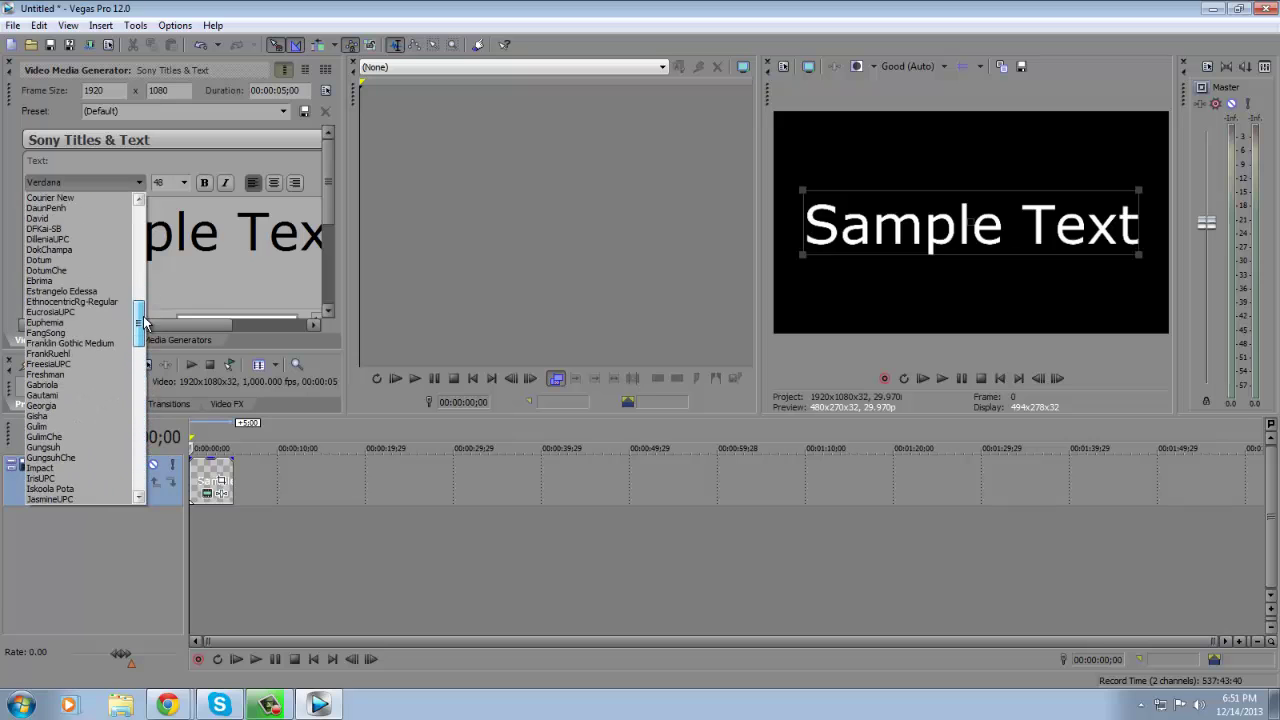
left_click(100, 376)
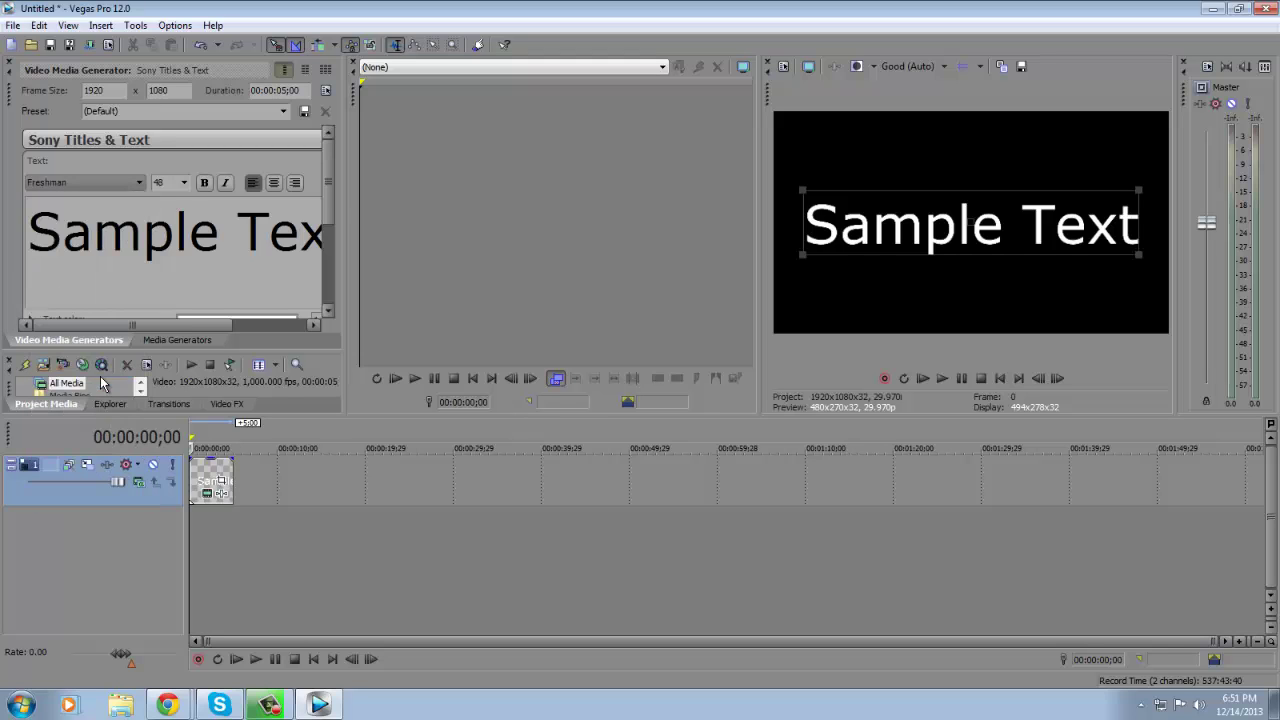
triple_click(78, 211)
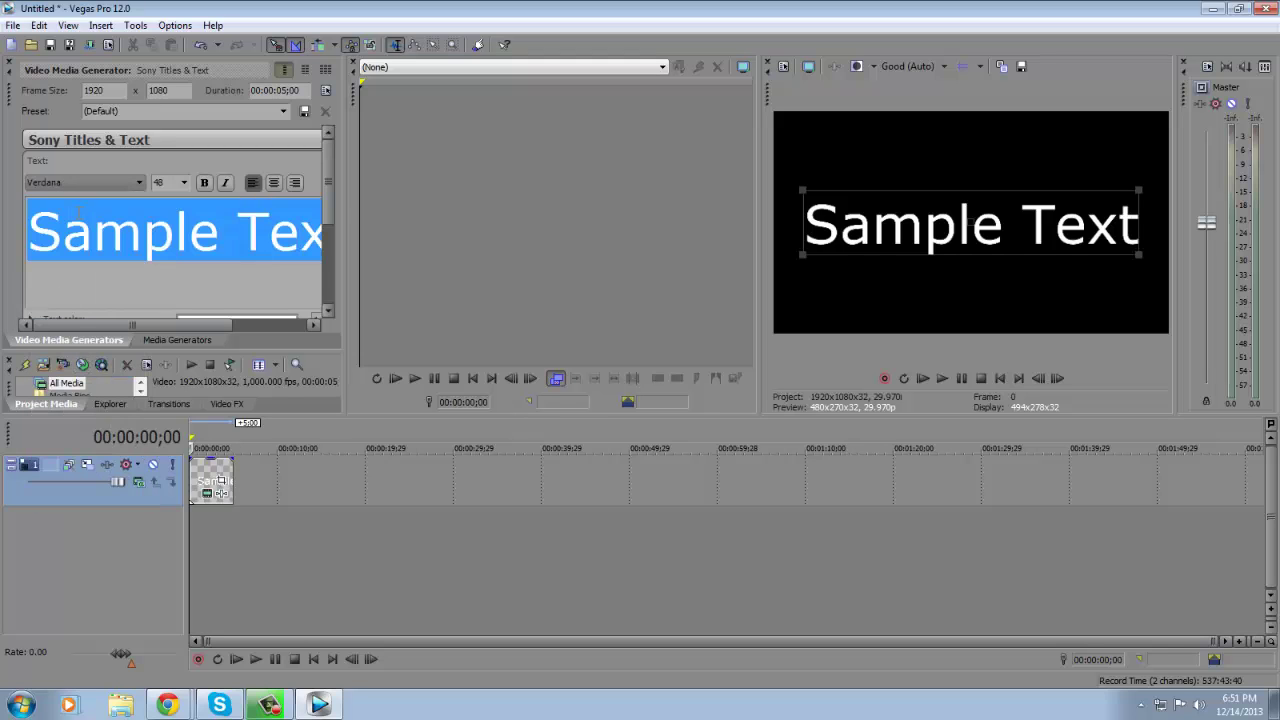
left_click(93, 180)
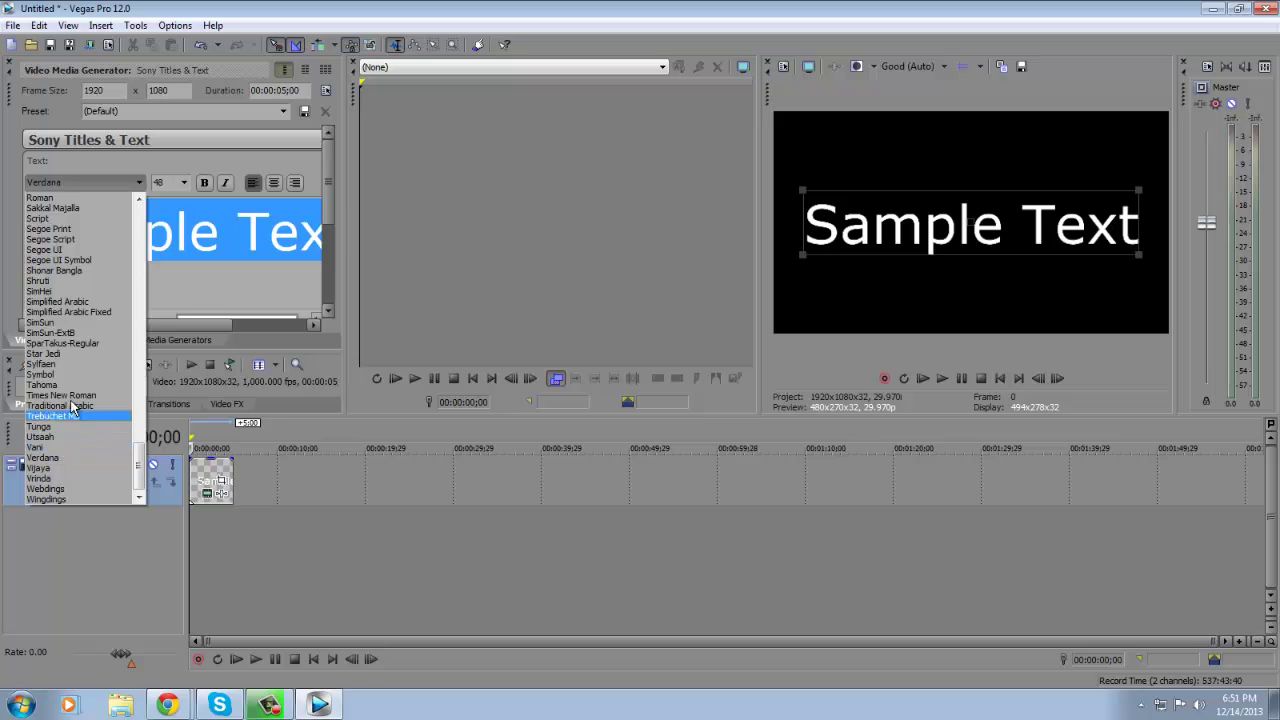
left_click_drag(139, 460, 120, 343)
left_click(120, 343)
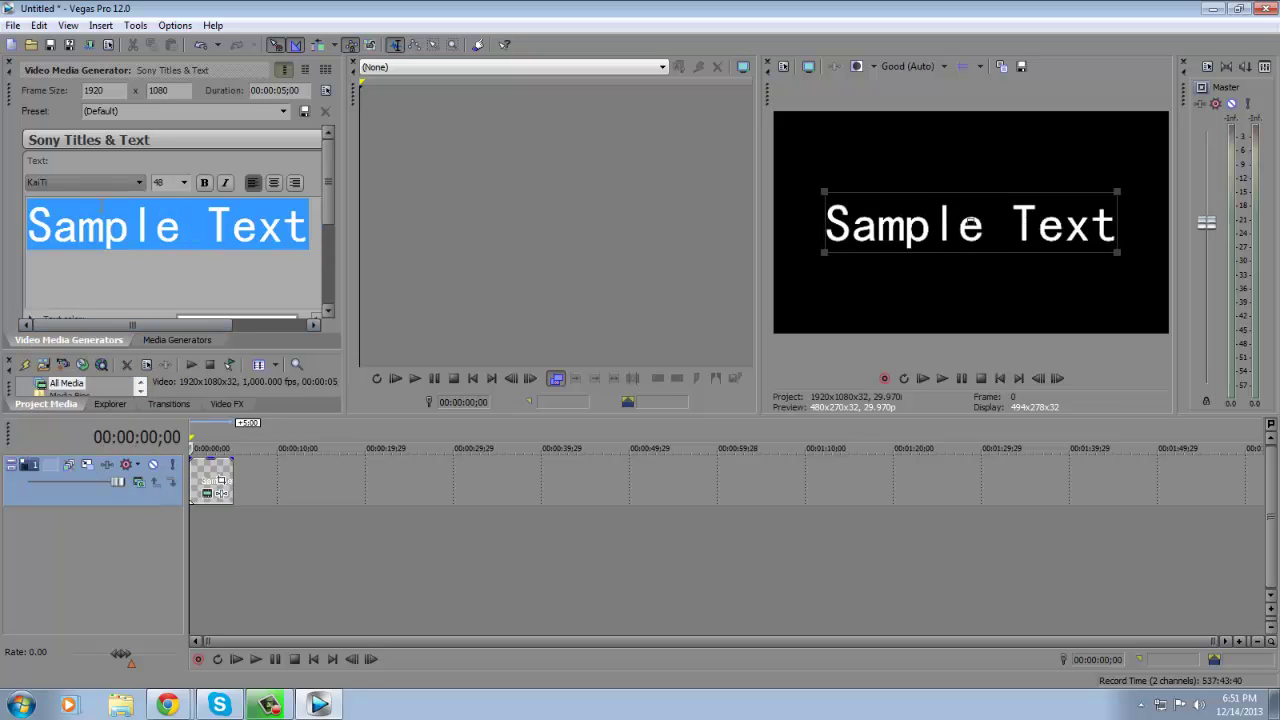
left_click(99, 183)
left_click_drag(140, 375, 139, 337)
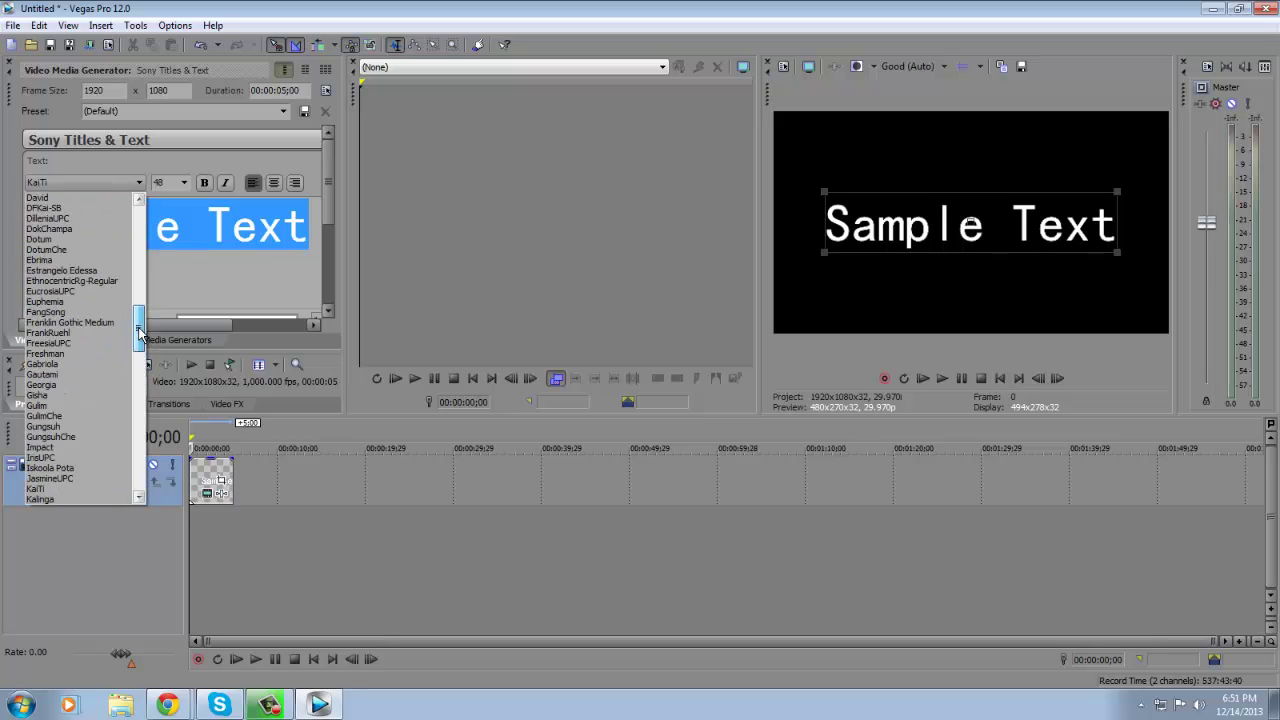
left_click(70, 355)
left_click(543, 288)
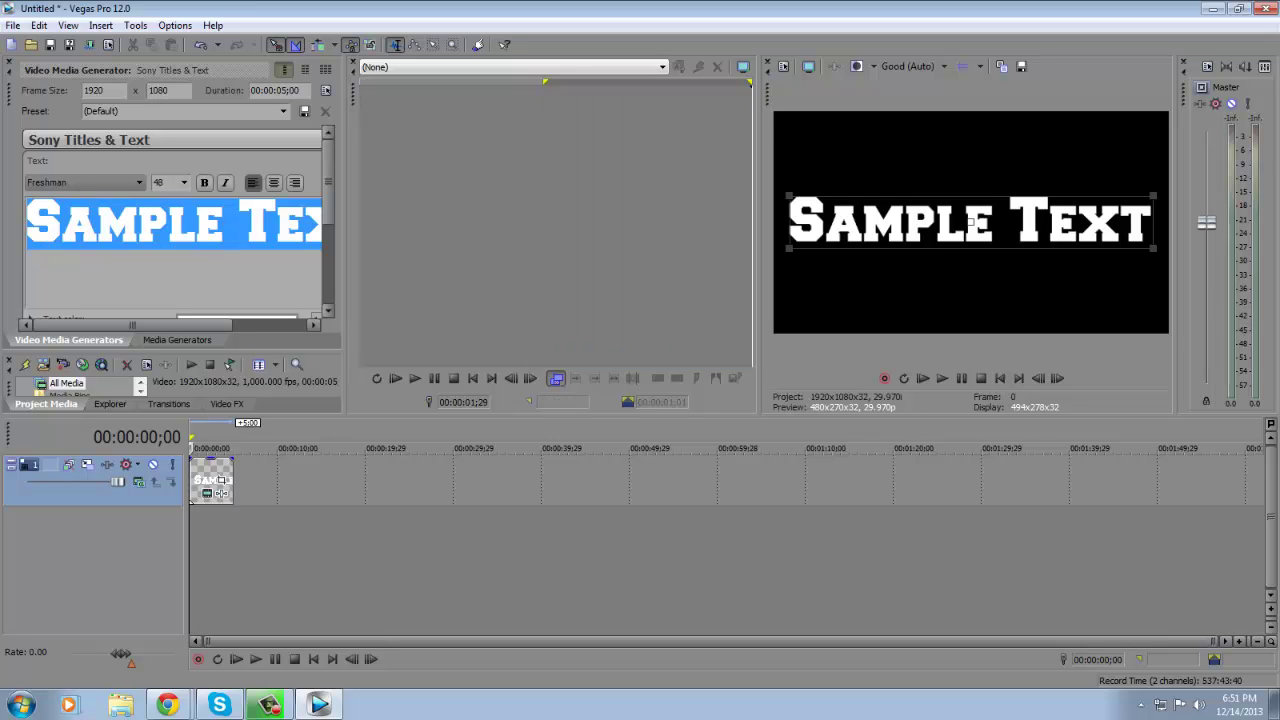
- Close Vegas Pro without saving the project
left_click(222, 219)
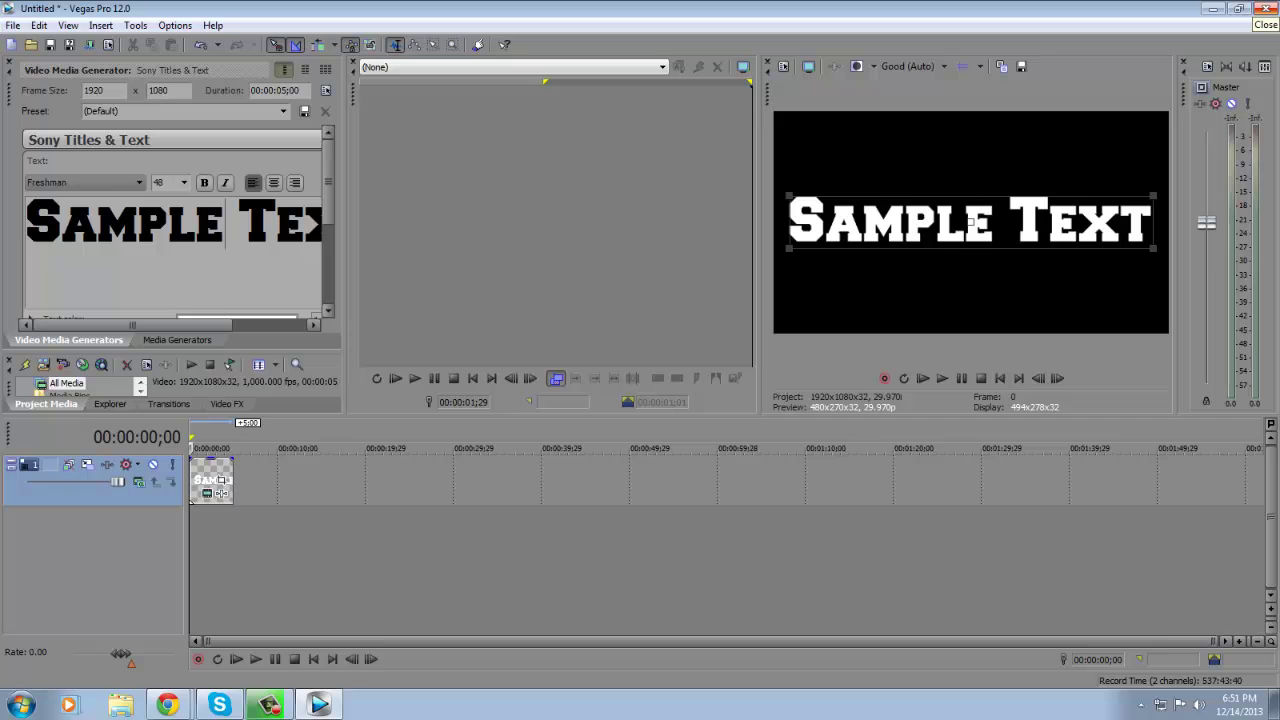
left_click(1266, 8)
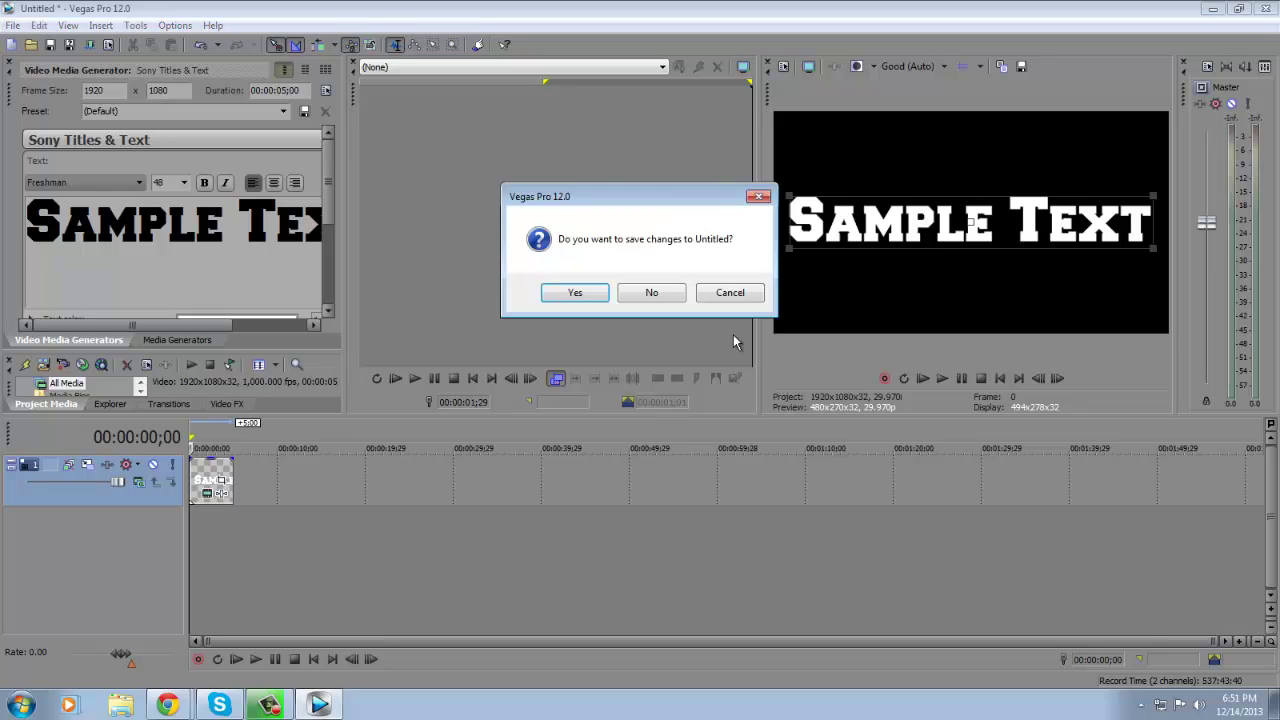
left_click(646, 295)
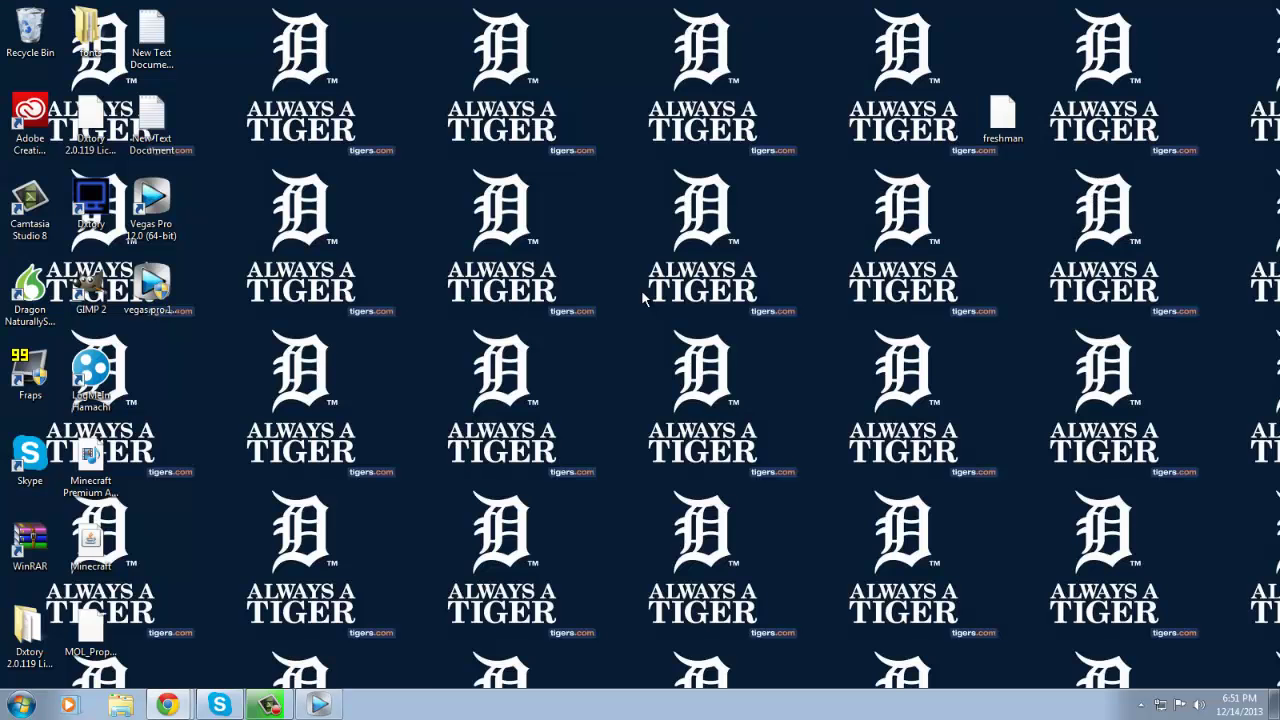